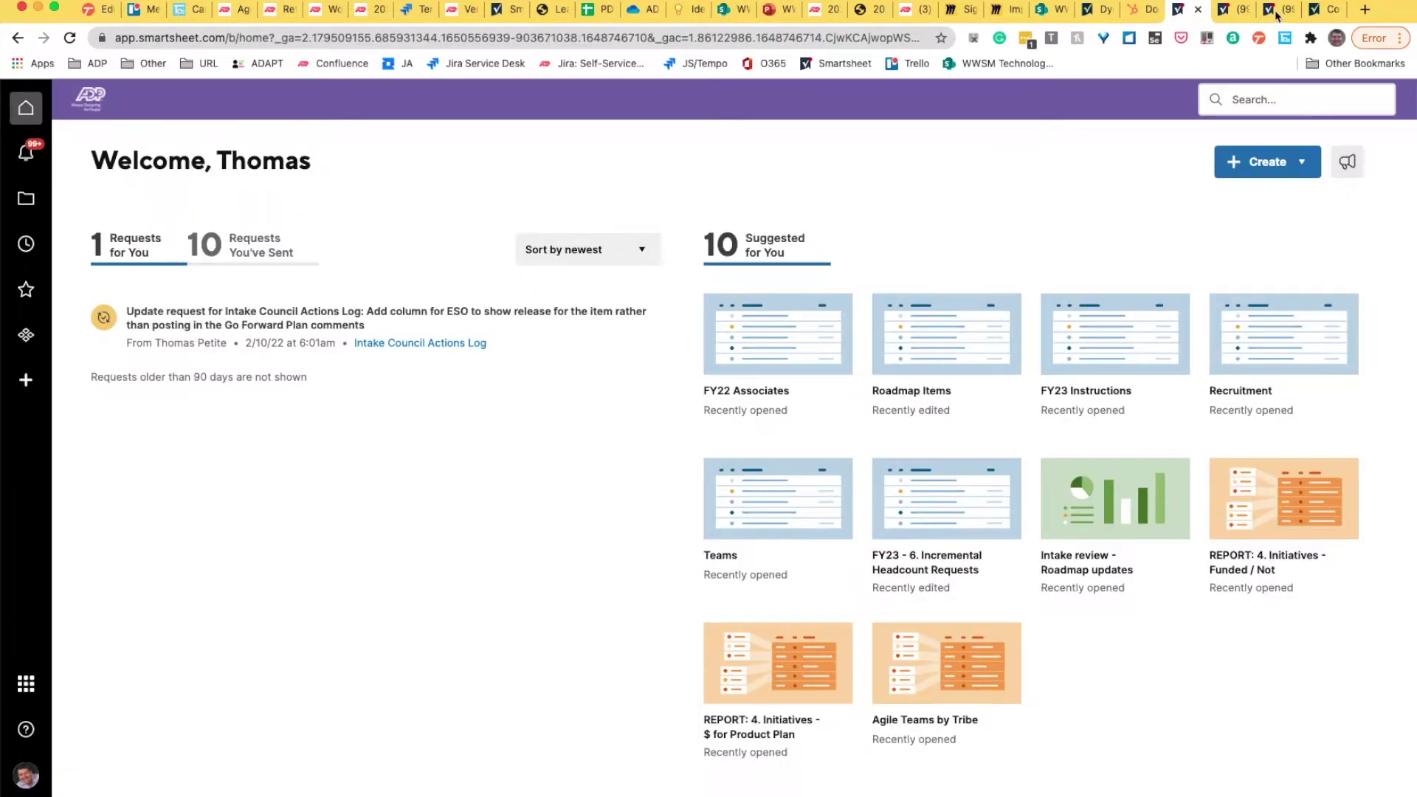
- On the dropdown sheet, set row 1's Traditional Dropdown to Capab 1, then change it to Capab 2
click(528, 266)
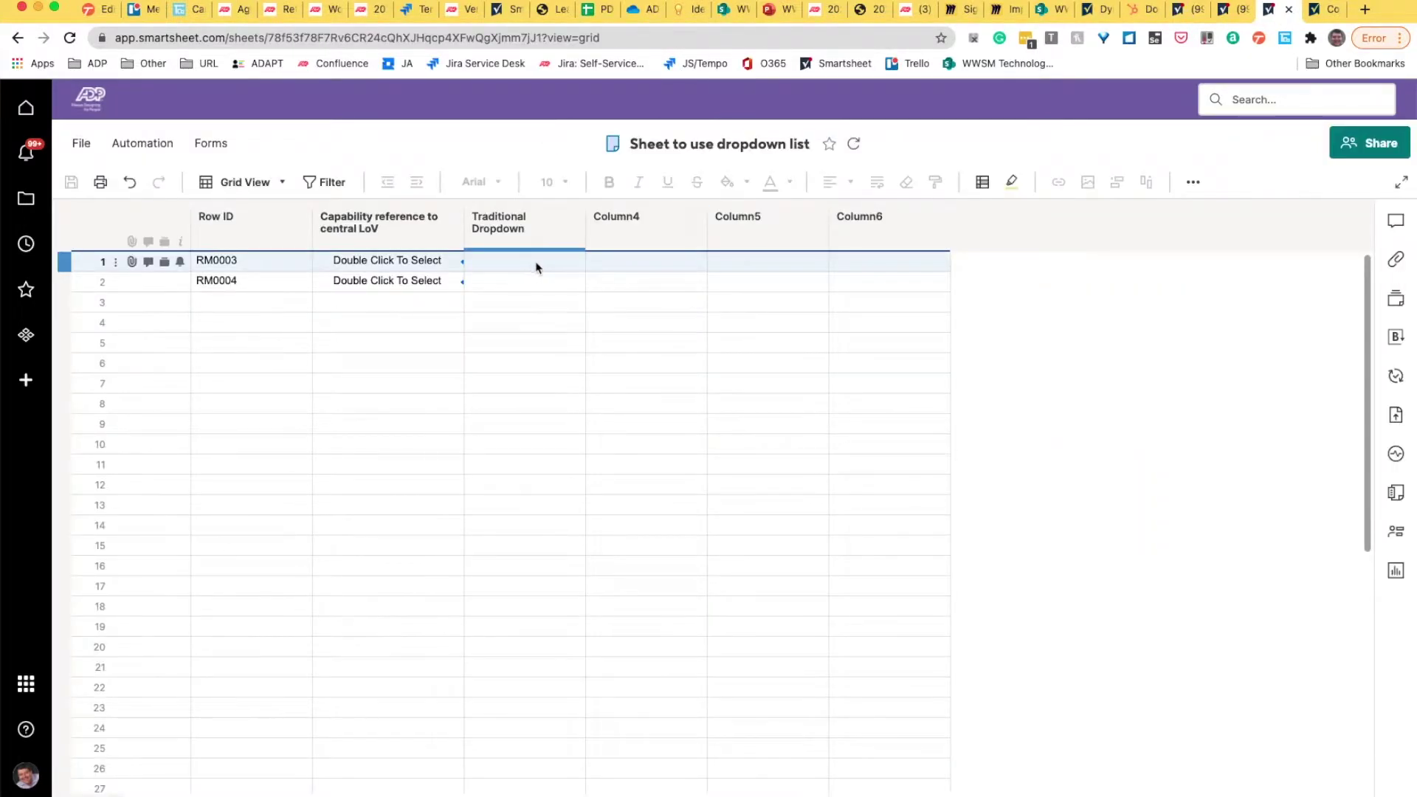
click(537, 267)
click(576, 264)
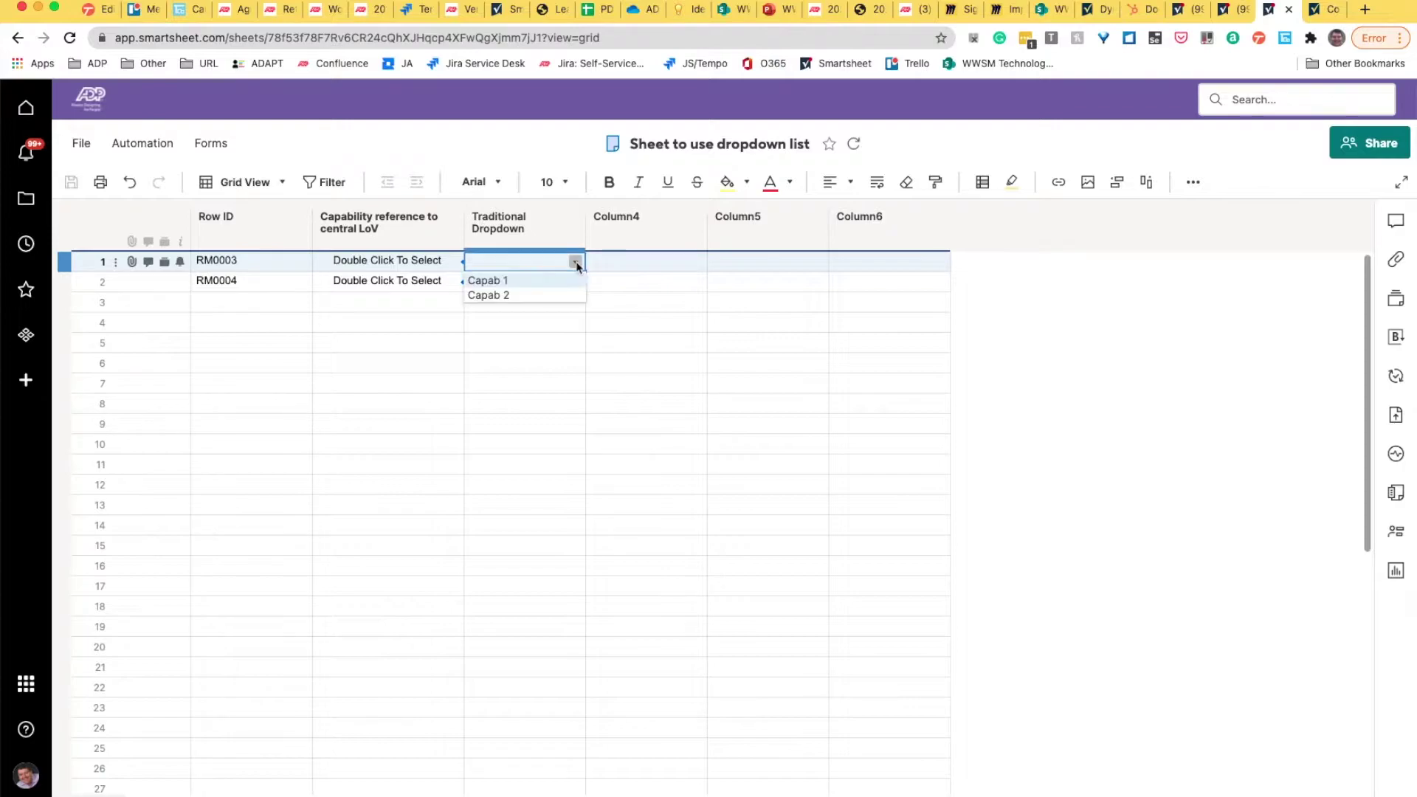
click(535, 280)
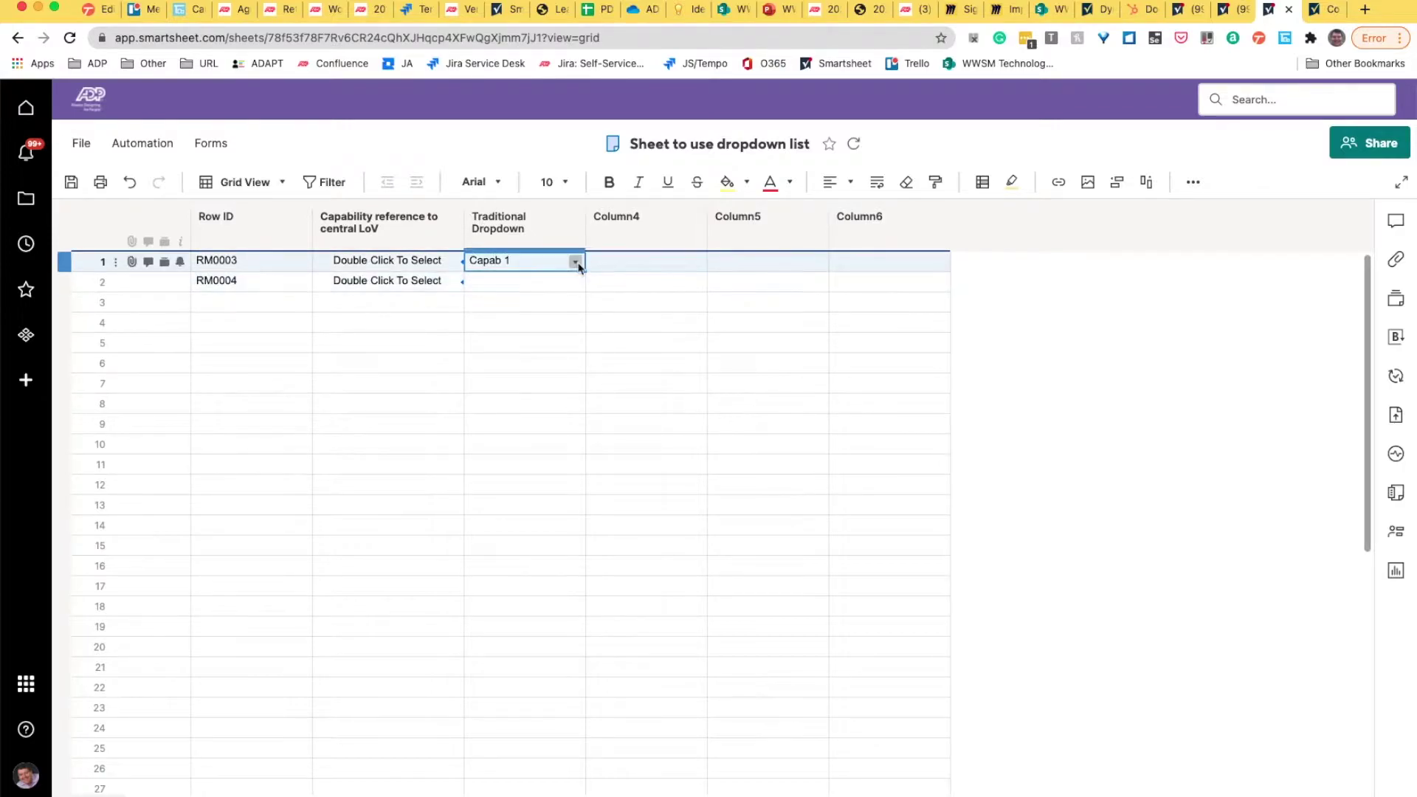
click(577, 265)
click(544, 296)
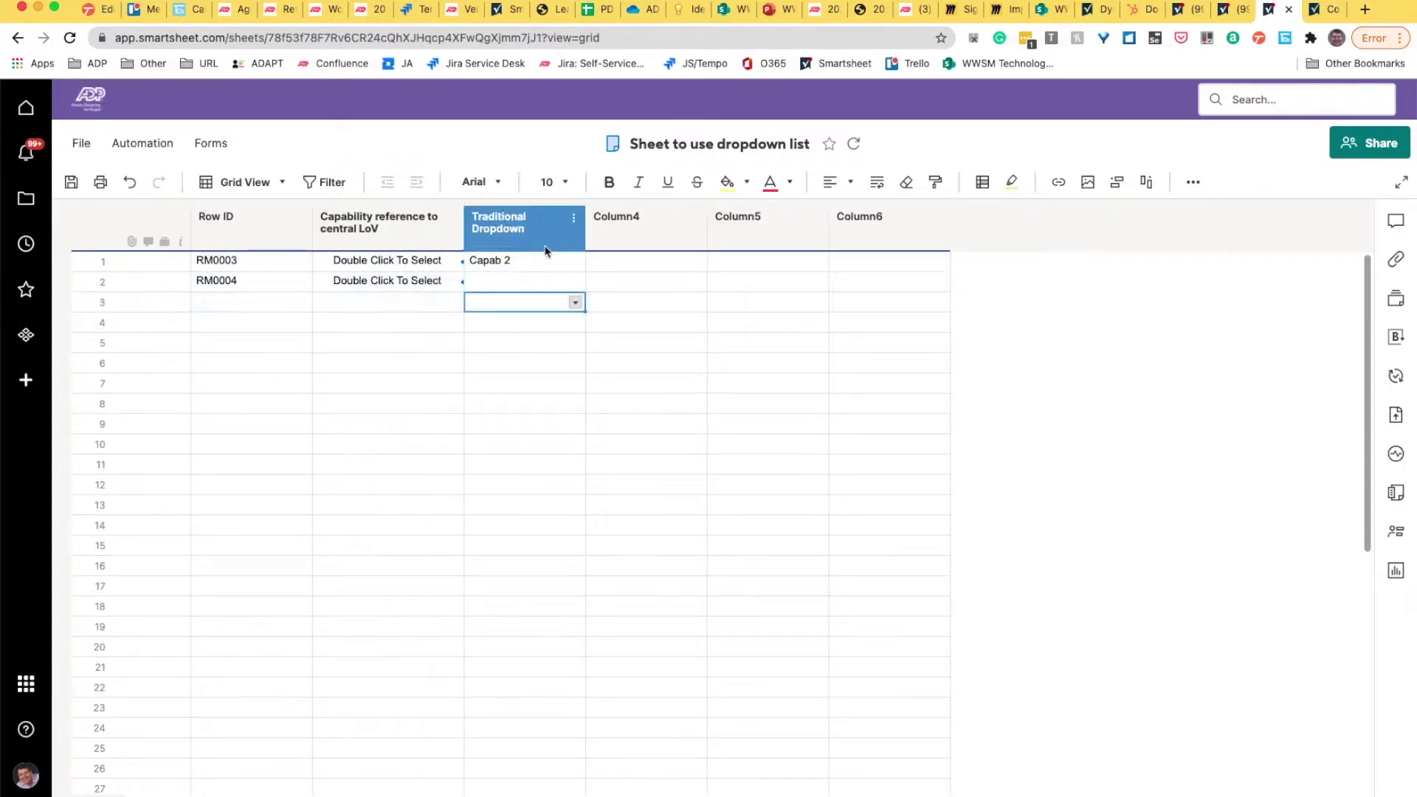
double_click(526, 233)
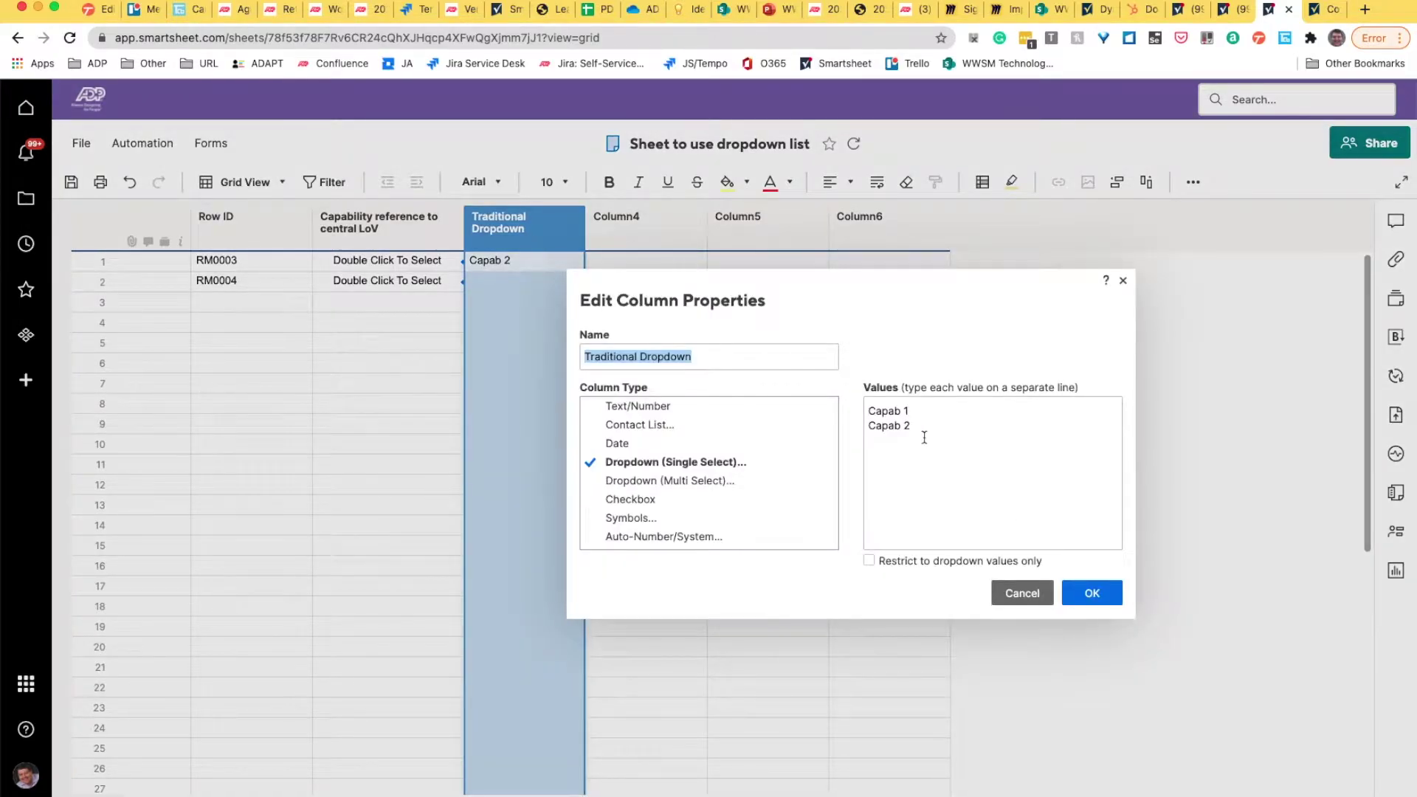
- Add 'Capab 3' as a new line in the Traditional Dropdown Values list and save the column properties
click(923, 434)
text(Ca)
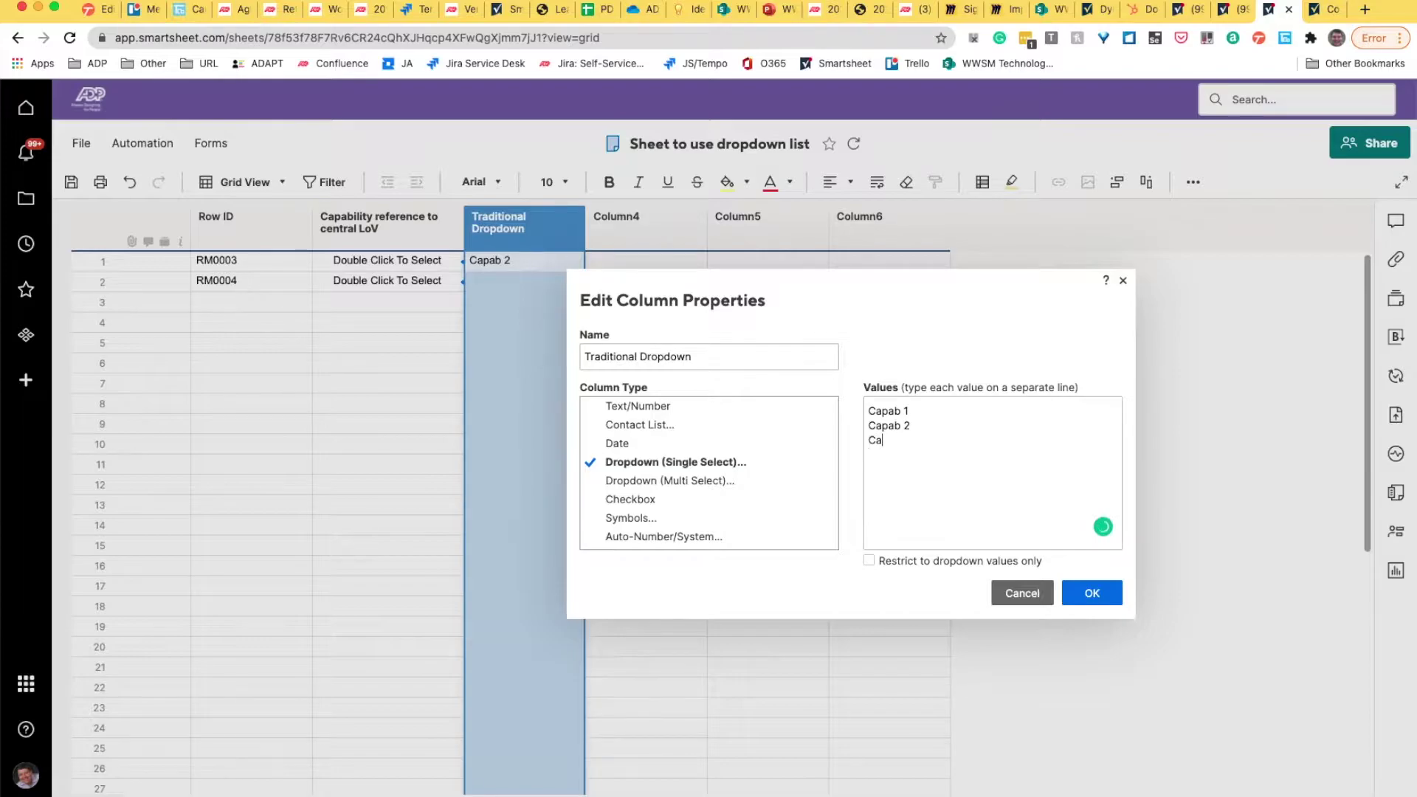
text(pab 3)
click(1096, 598)
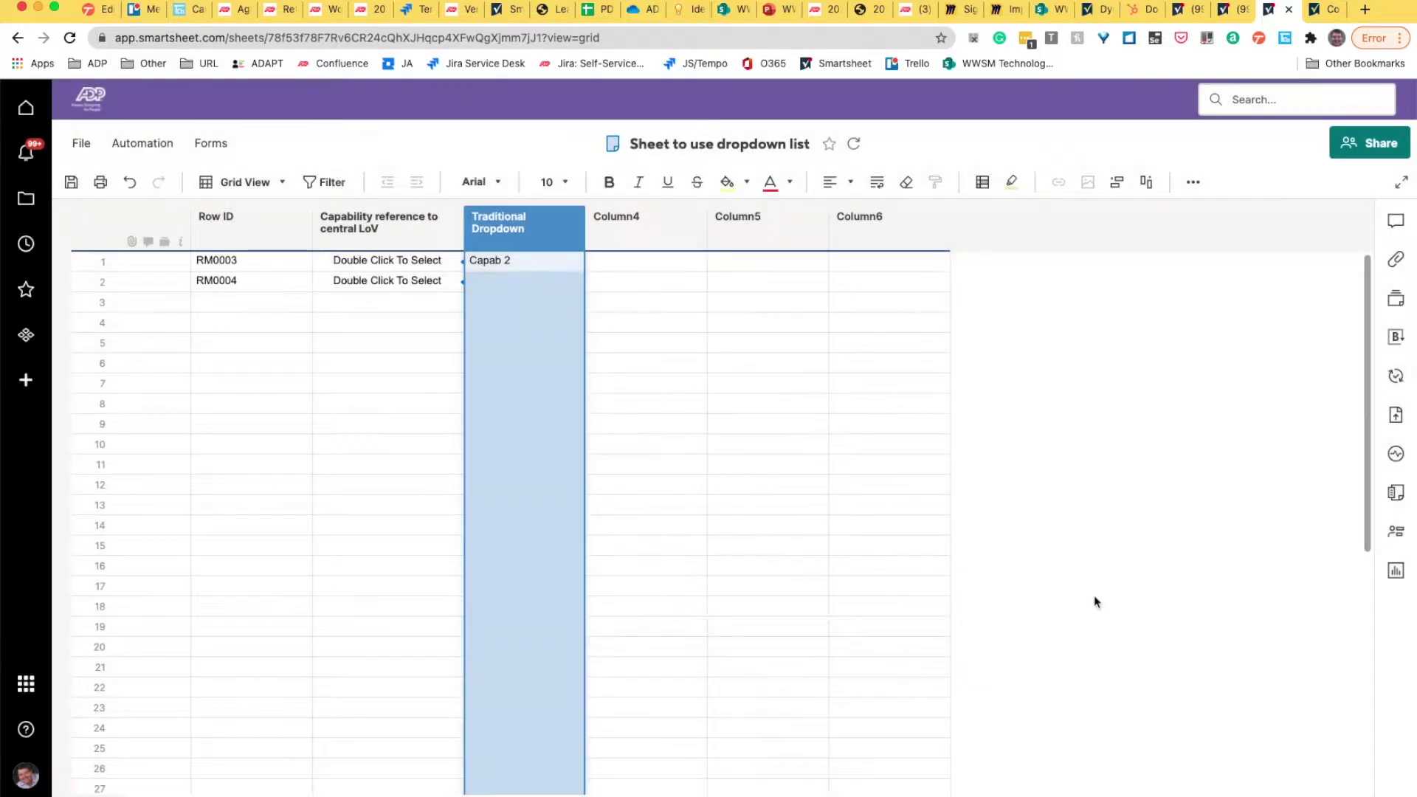
click(544, 262)
click(558, 343)
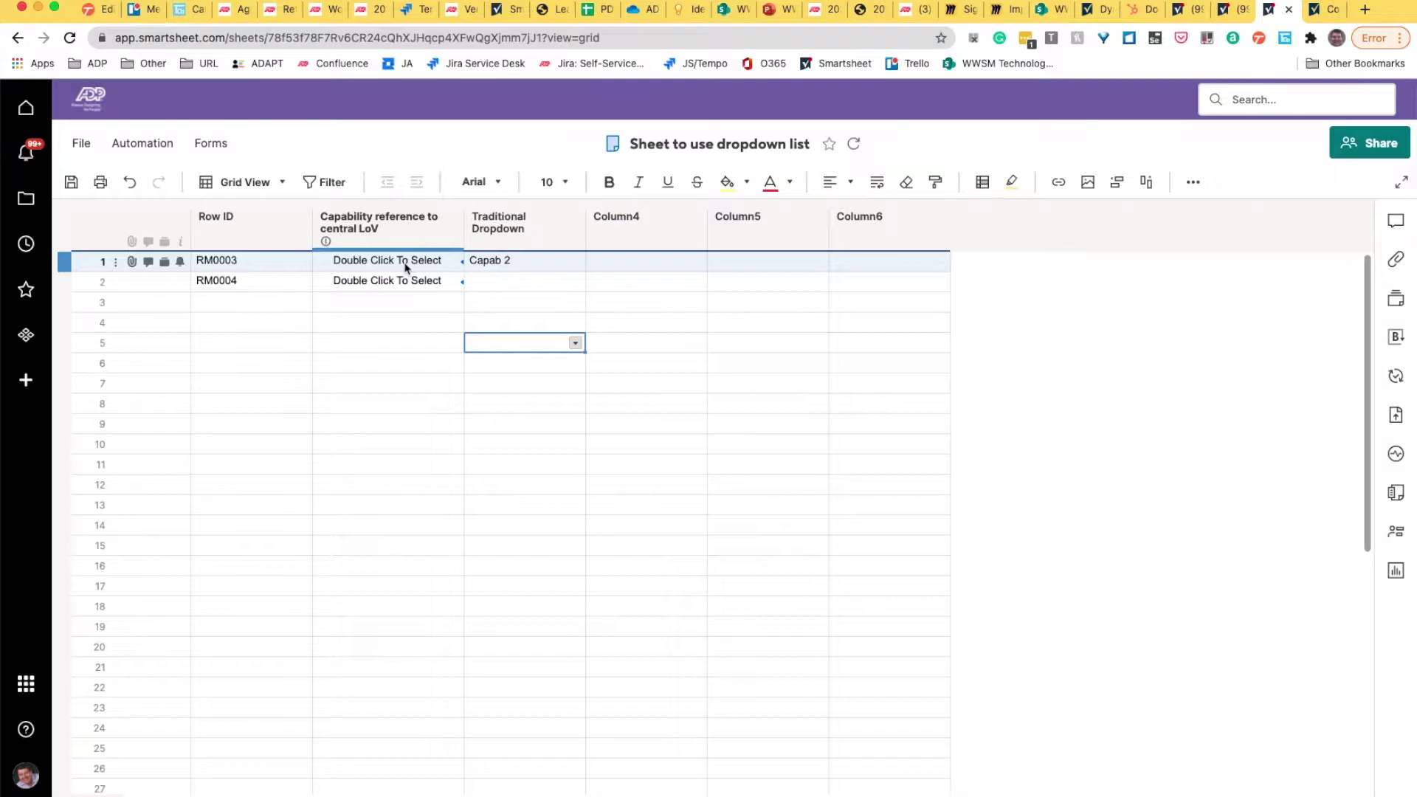
mouse_move(261, 265)
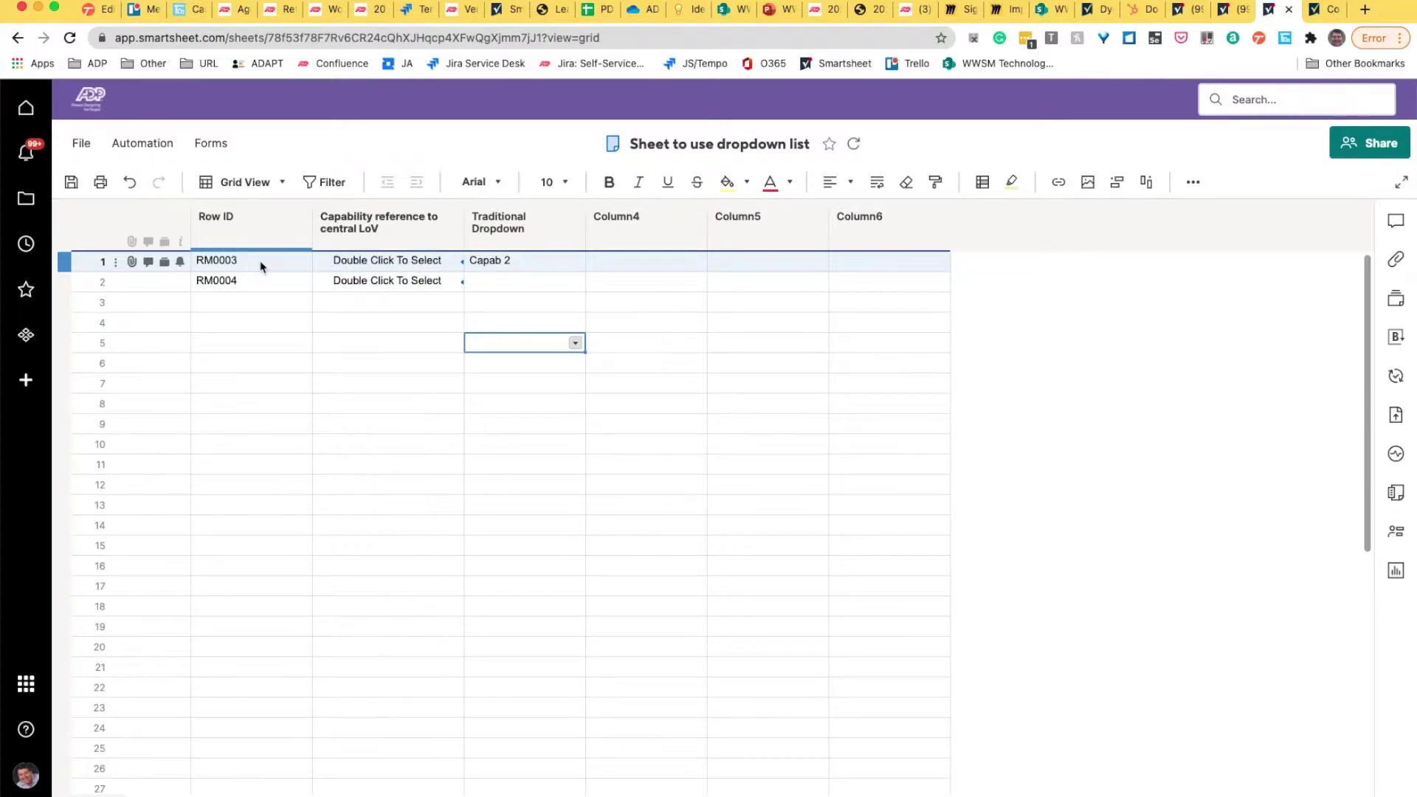
- Link row 1's Capability reference cell to the Capability 8 cell in the Central List of Values sheet
double_click(407, 267)
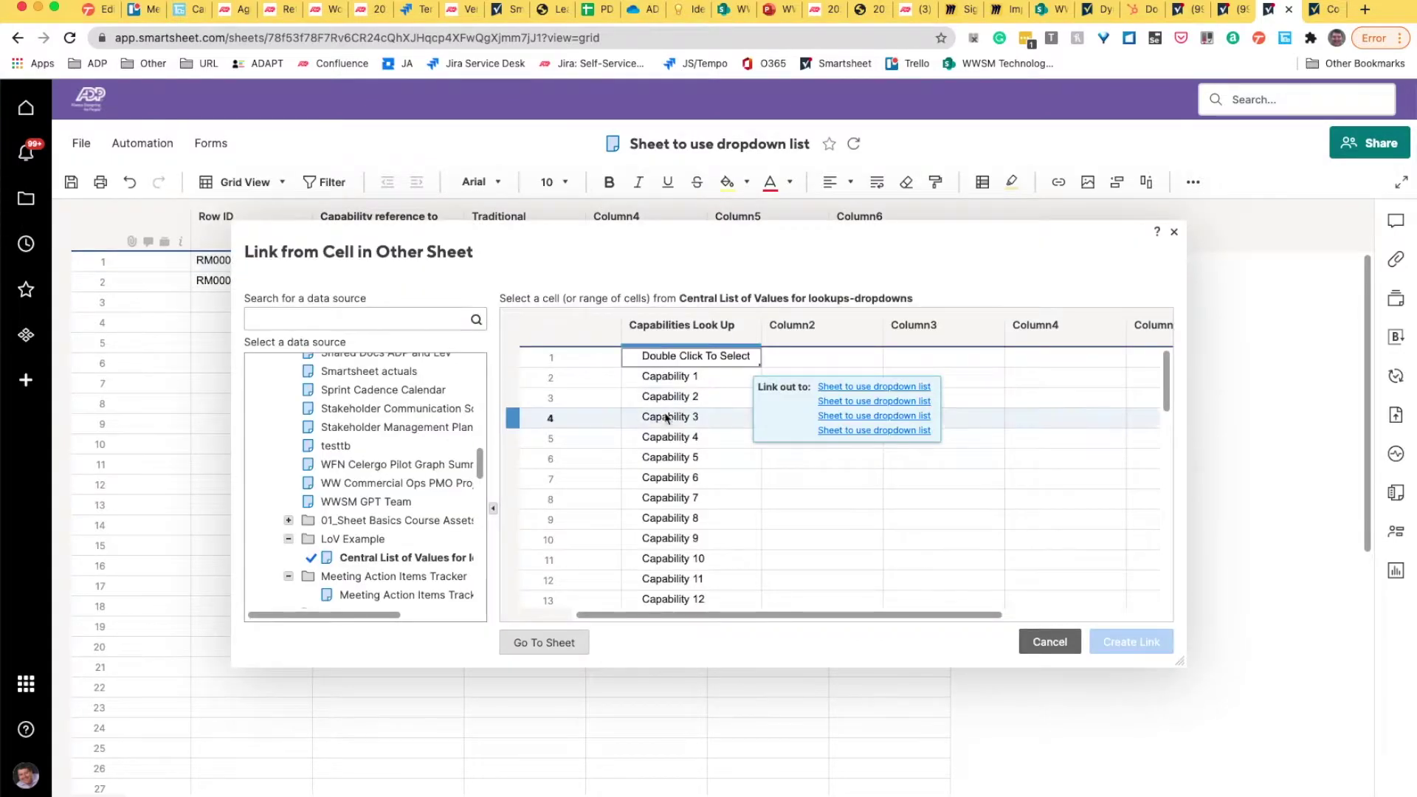
scroll(686, 418, right, 1)
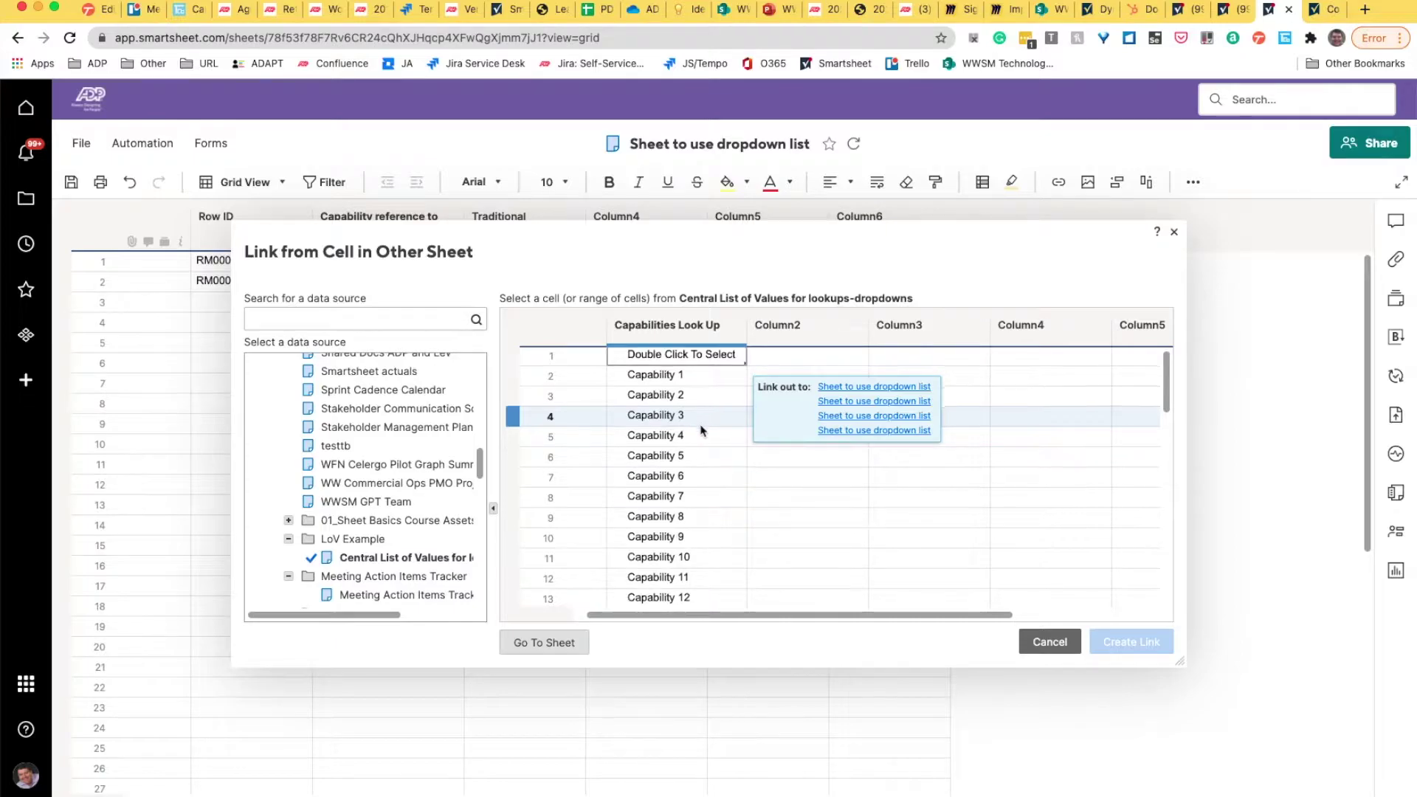
scroll(698, 421, down, 5)
scroll(708, 430, up, 5)
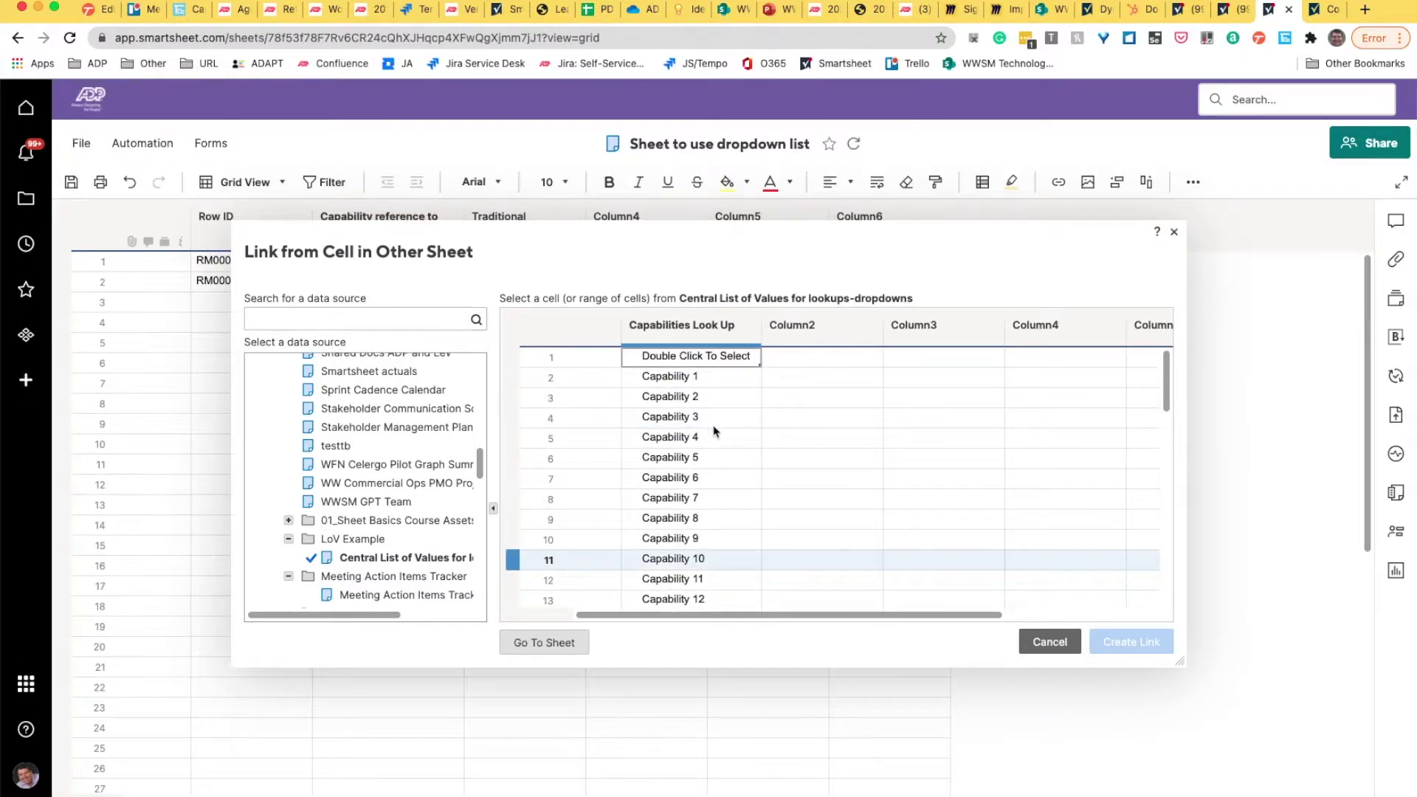
scroll(711, 431, down, 2)
scroll(714, 431, up, 2)
scroll(713, 428, down, 1)
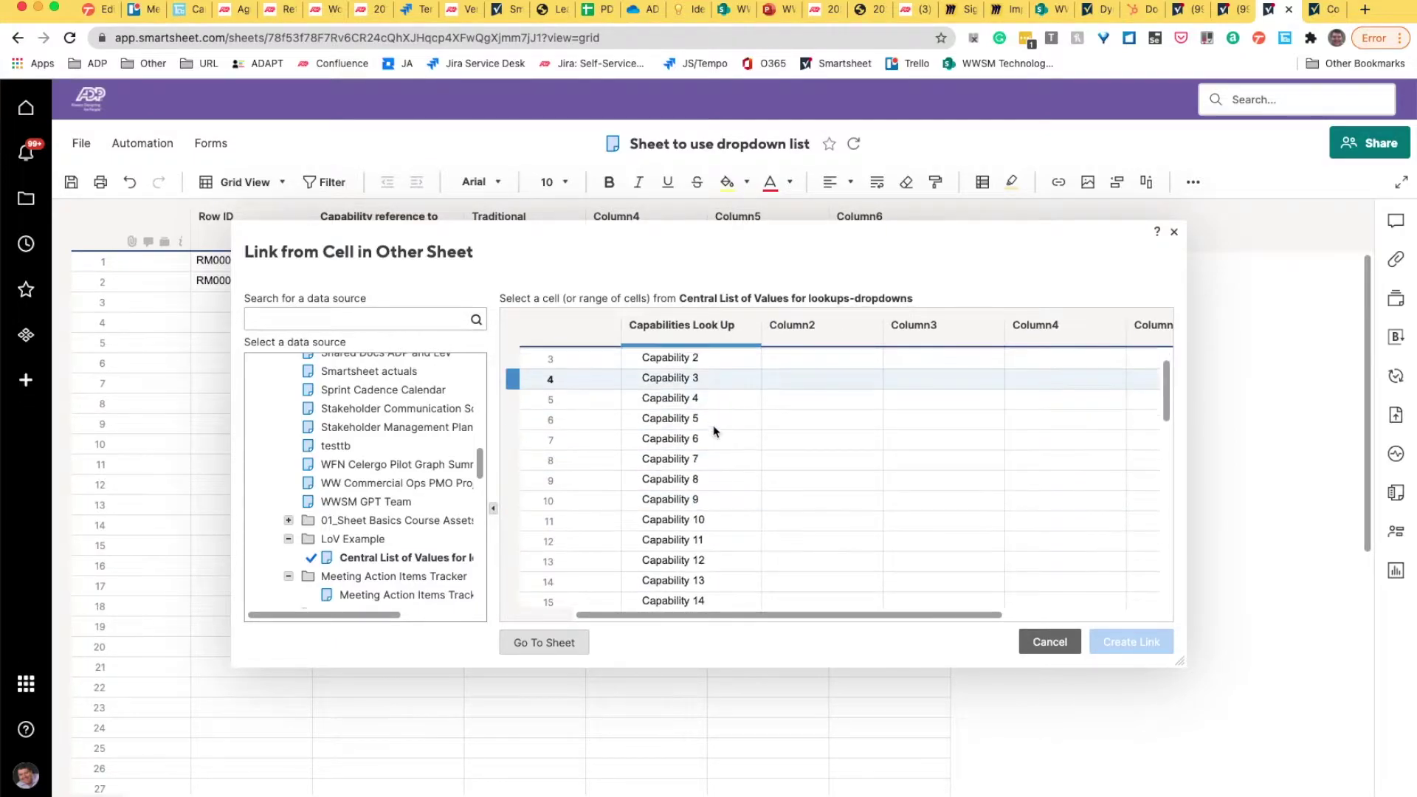
click(685, 483)
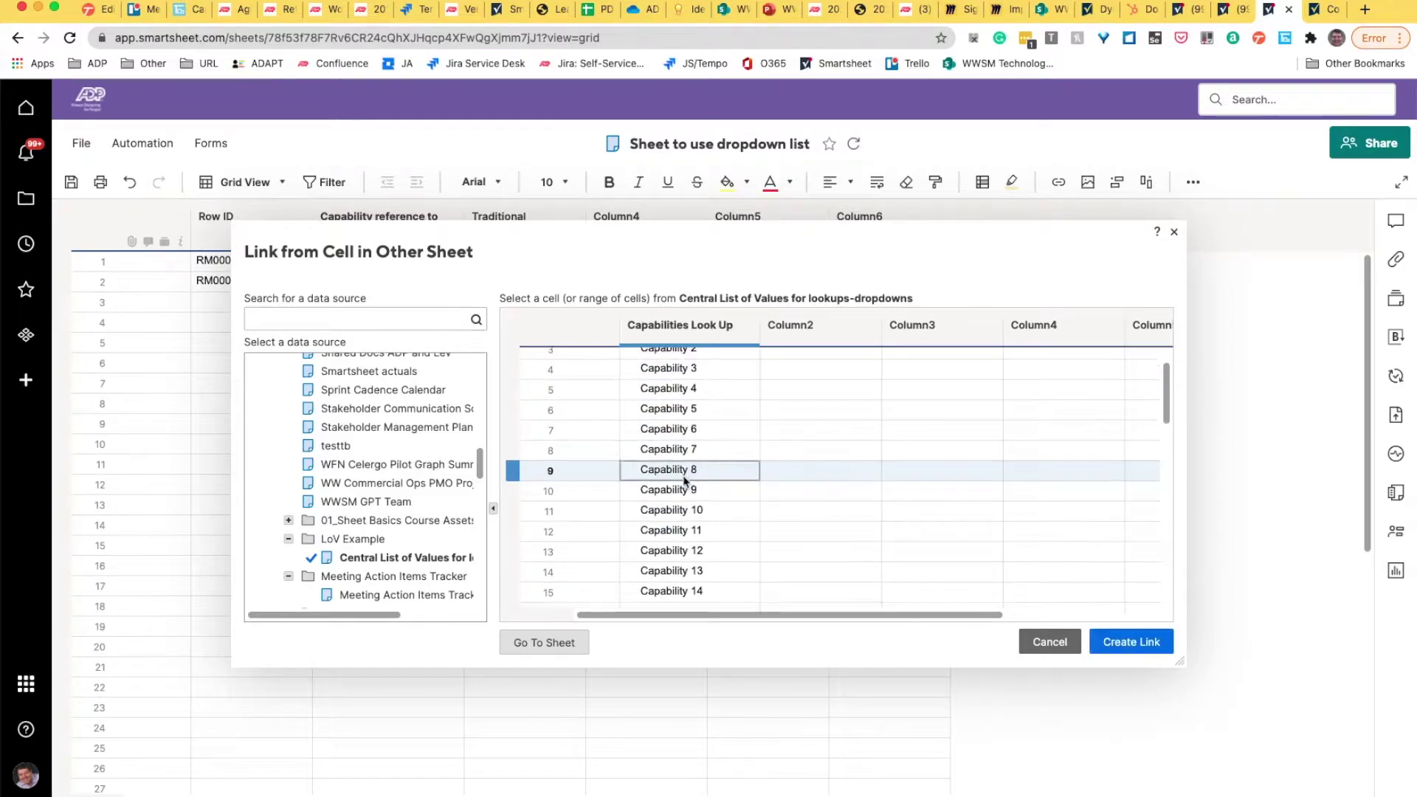
click(1133, 642)
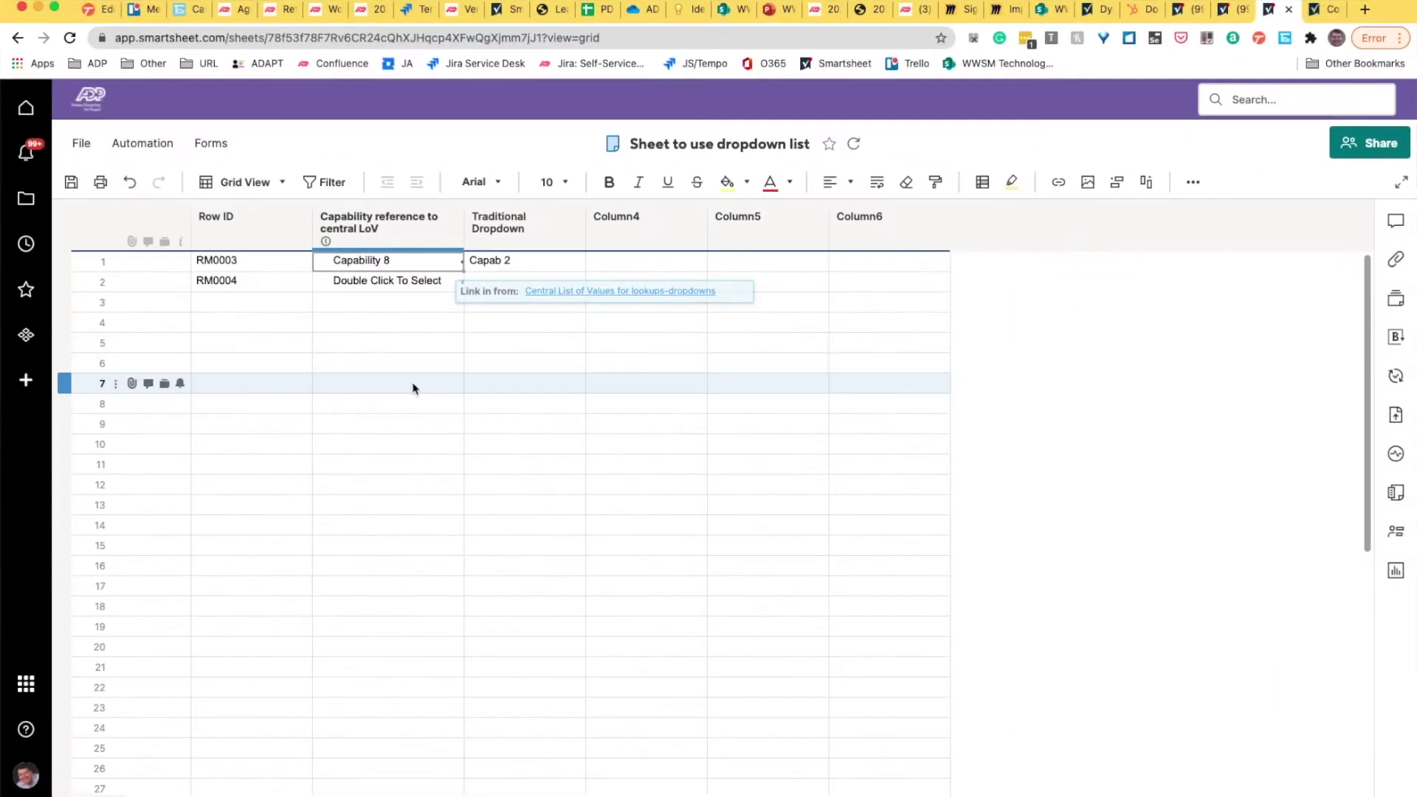
scroll(434, 390, down, 1)
click(1236, 12)
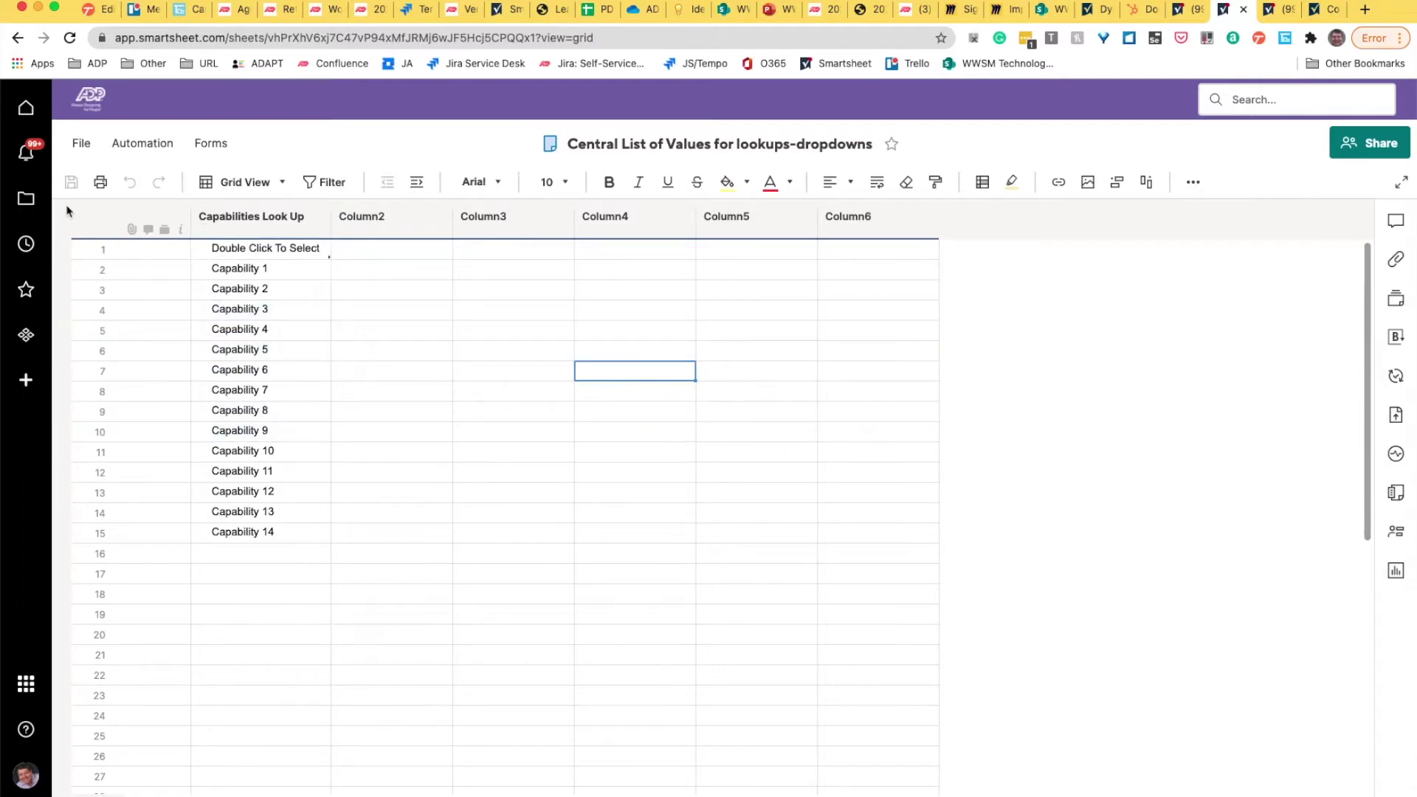
click(1271, 13)
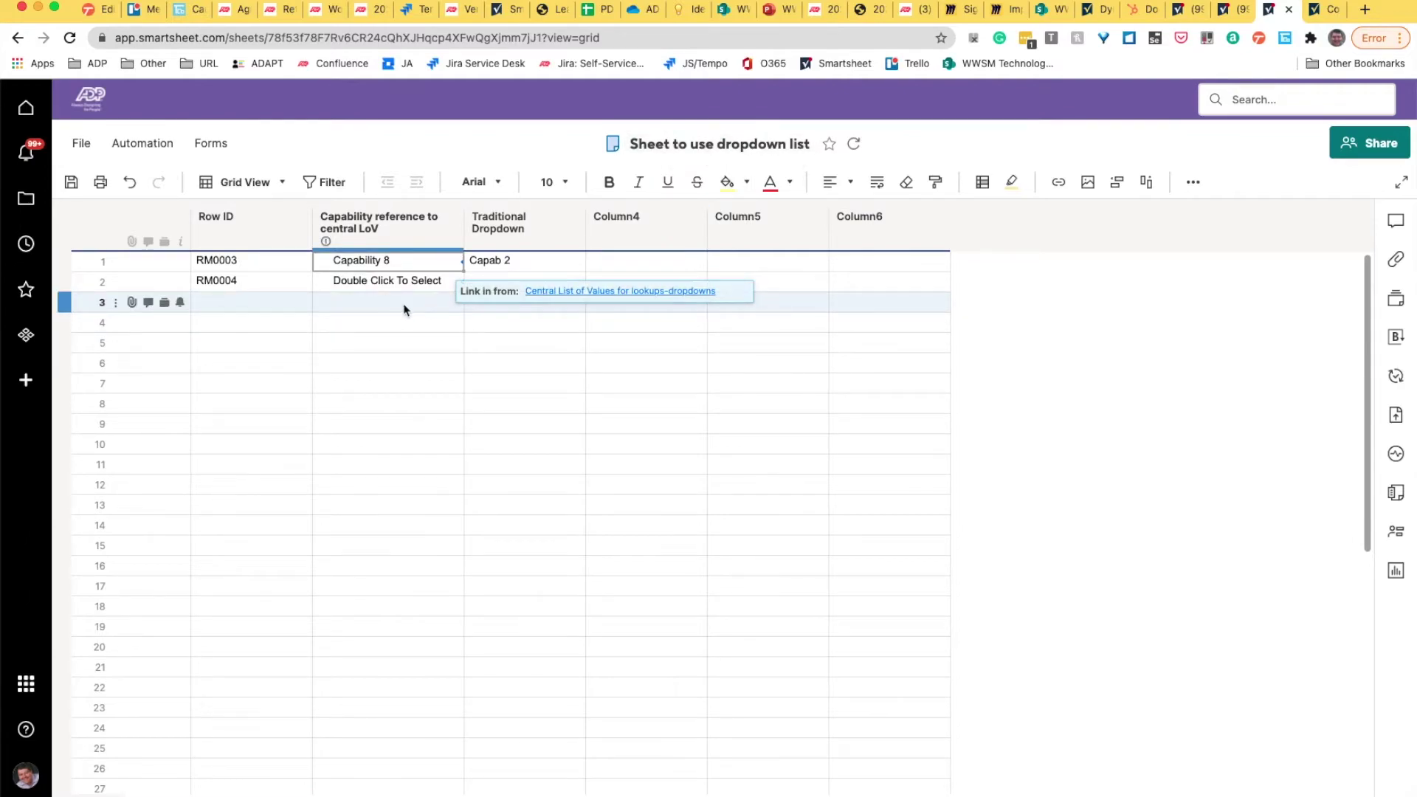
- Link the row 3 Capability cell to the central list's 'Double Click To Select' value
right_click(381, 305)
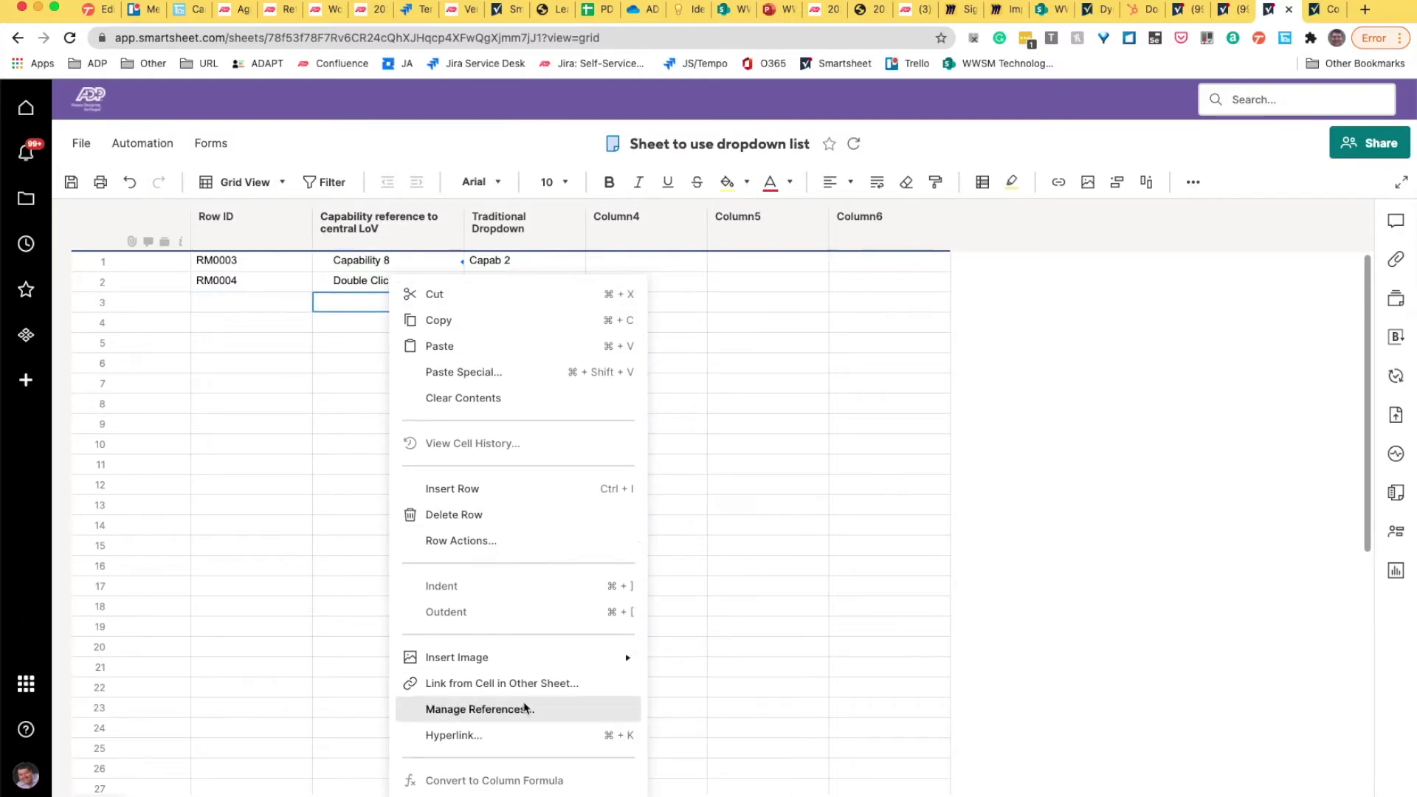
click(528, 684)
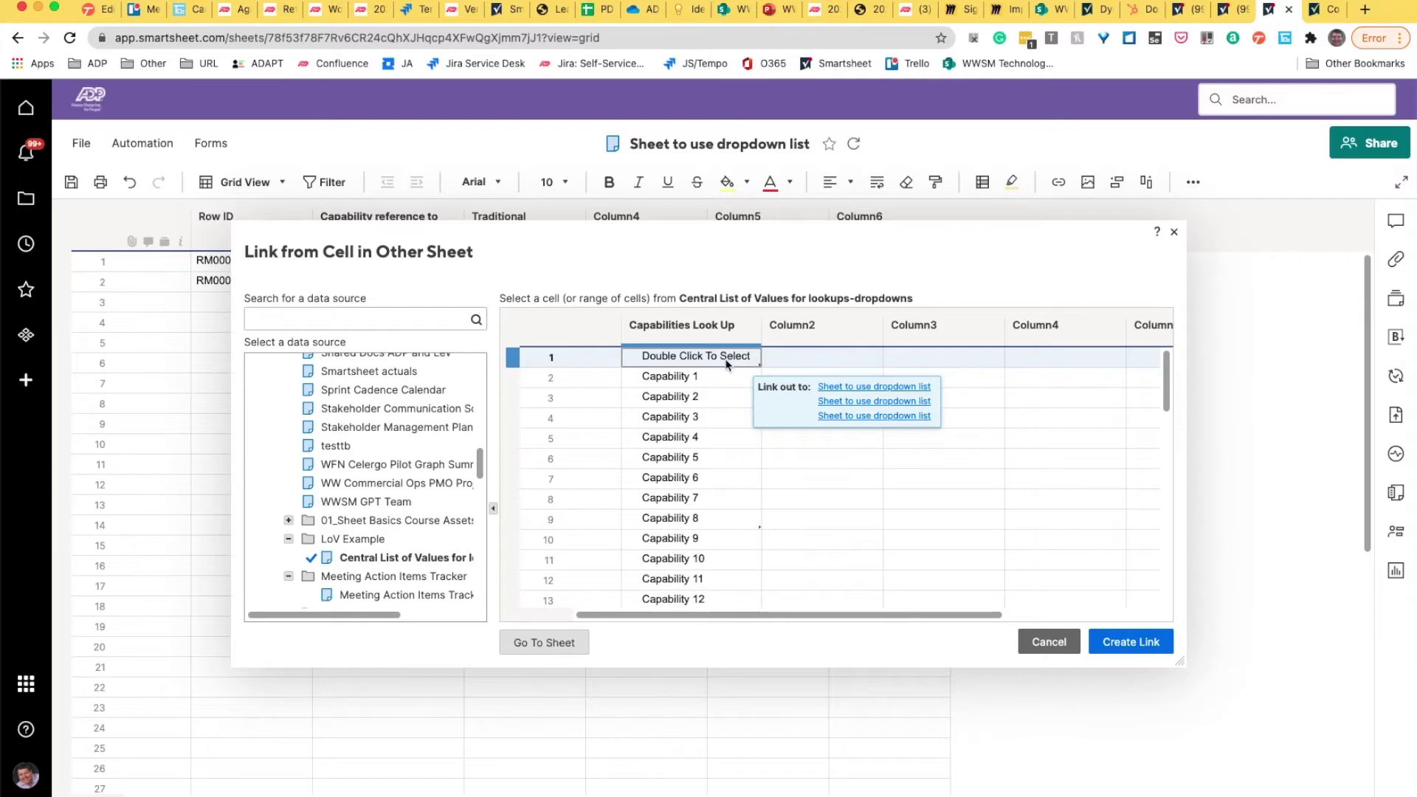
click(1131, 643)
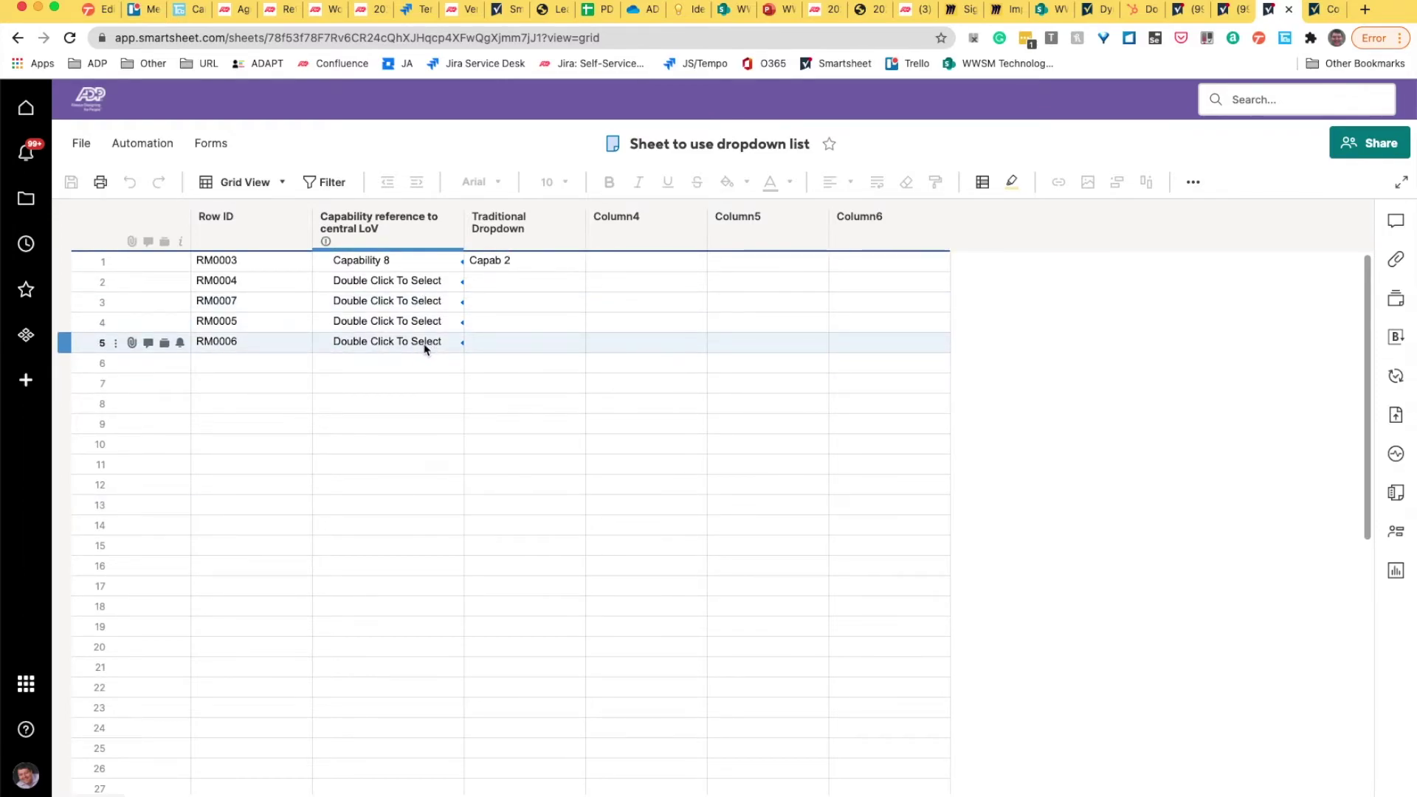
- Open the Central List of Values sheet from the LoV Example folder
right_click(425, 369)
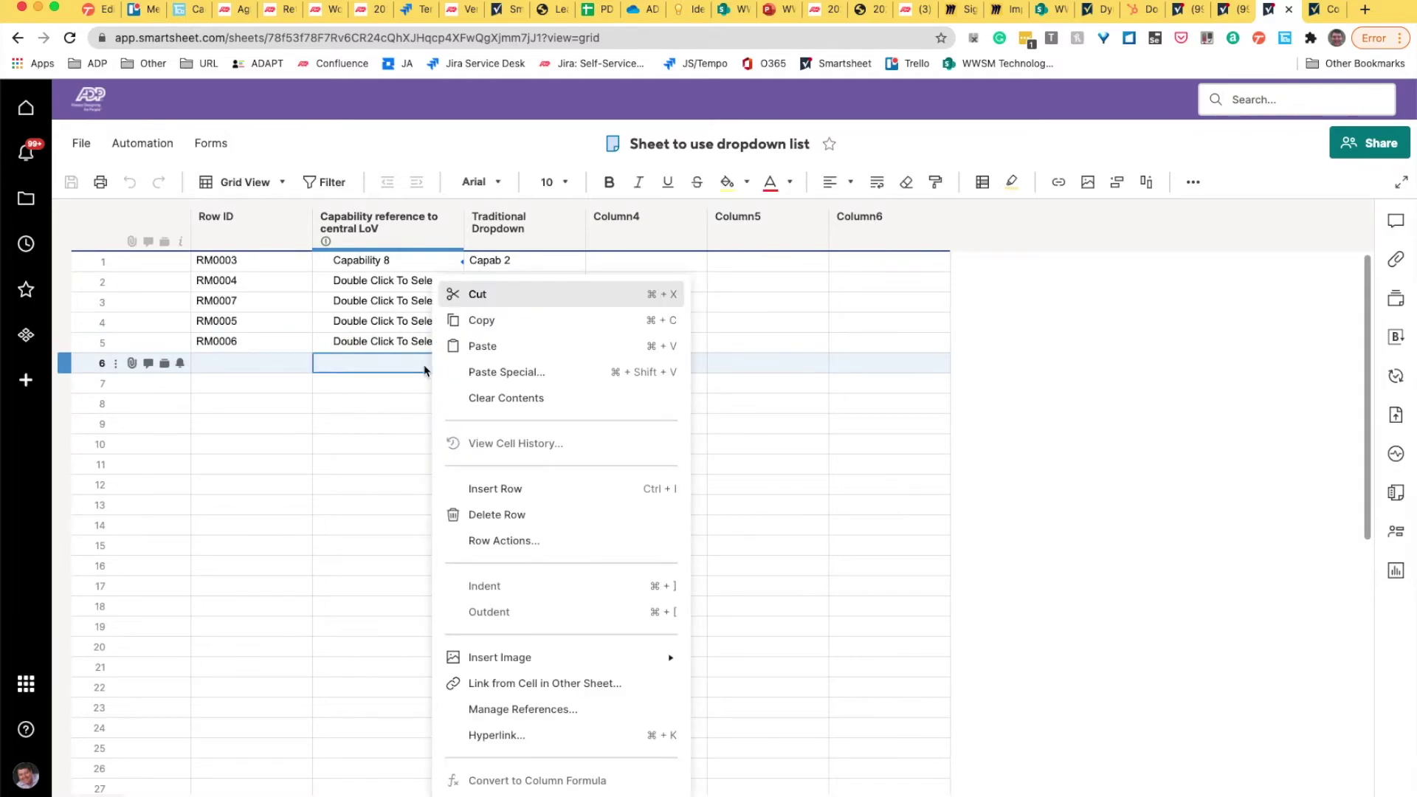
click(399, 369)
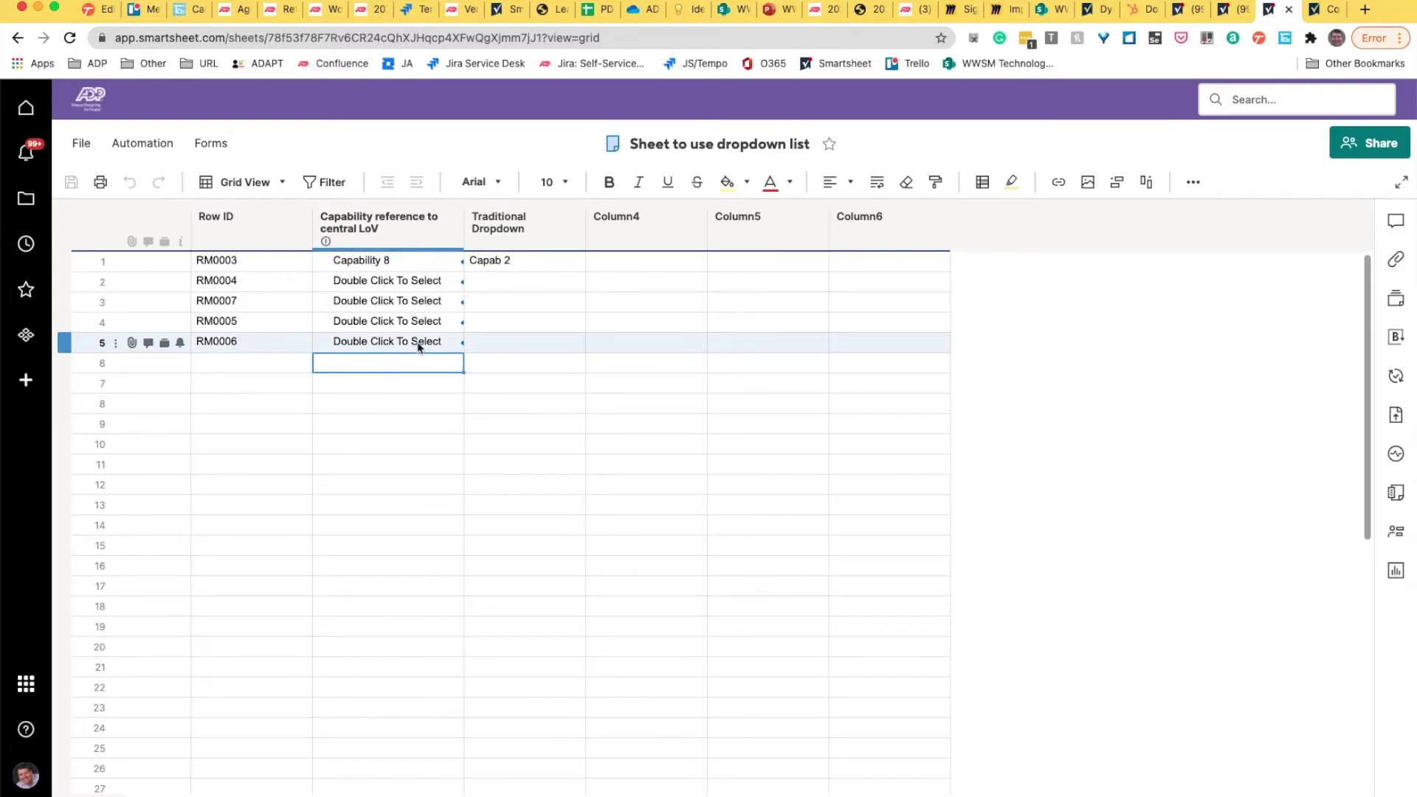
click(29, 202)
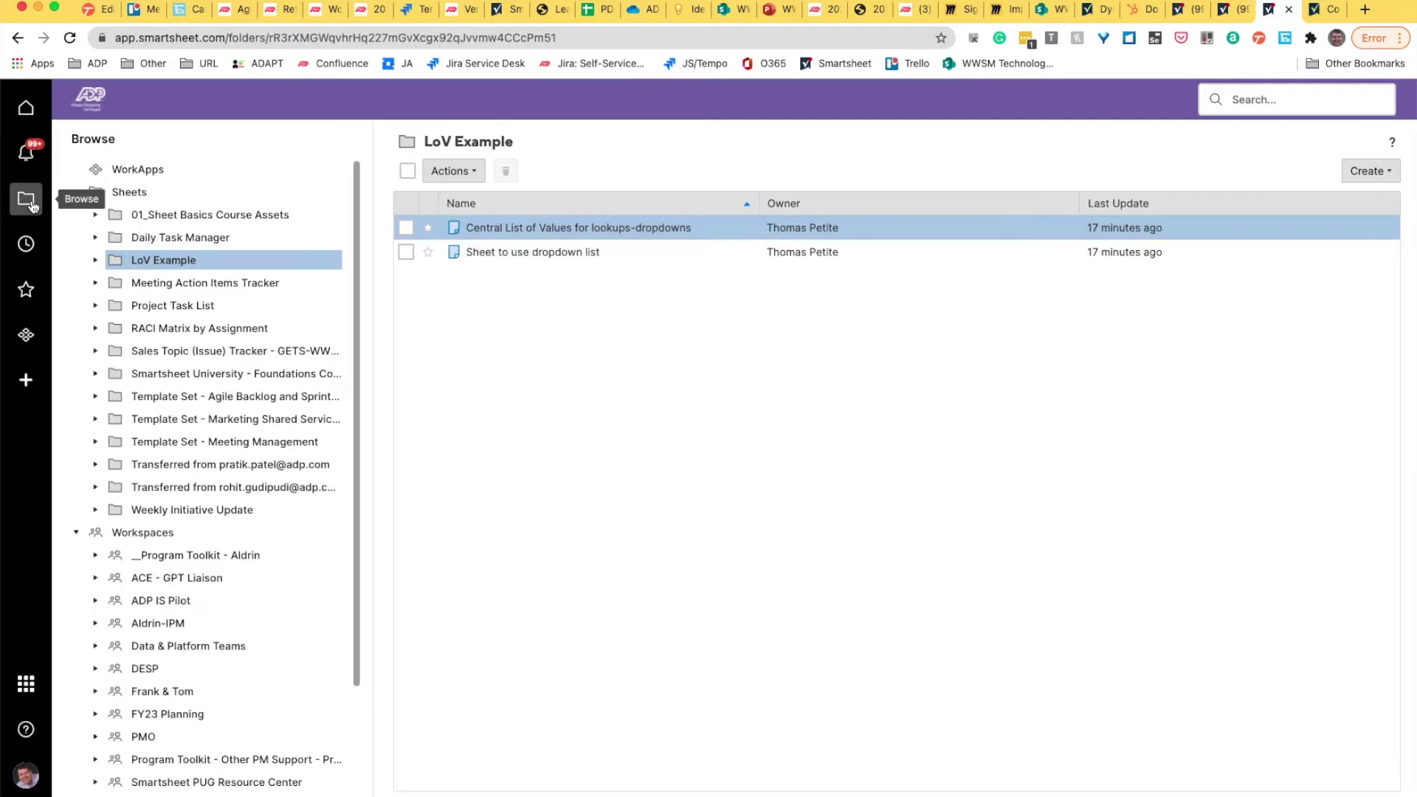
click(555, 227)
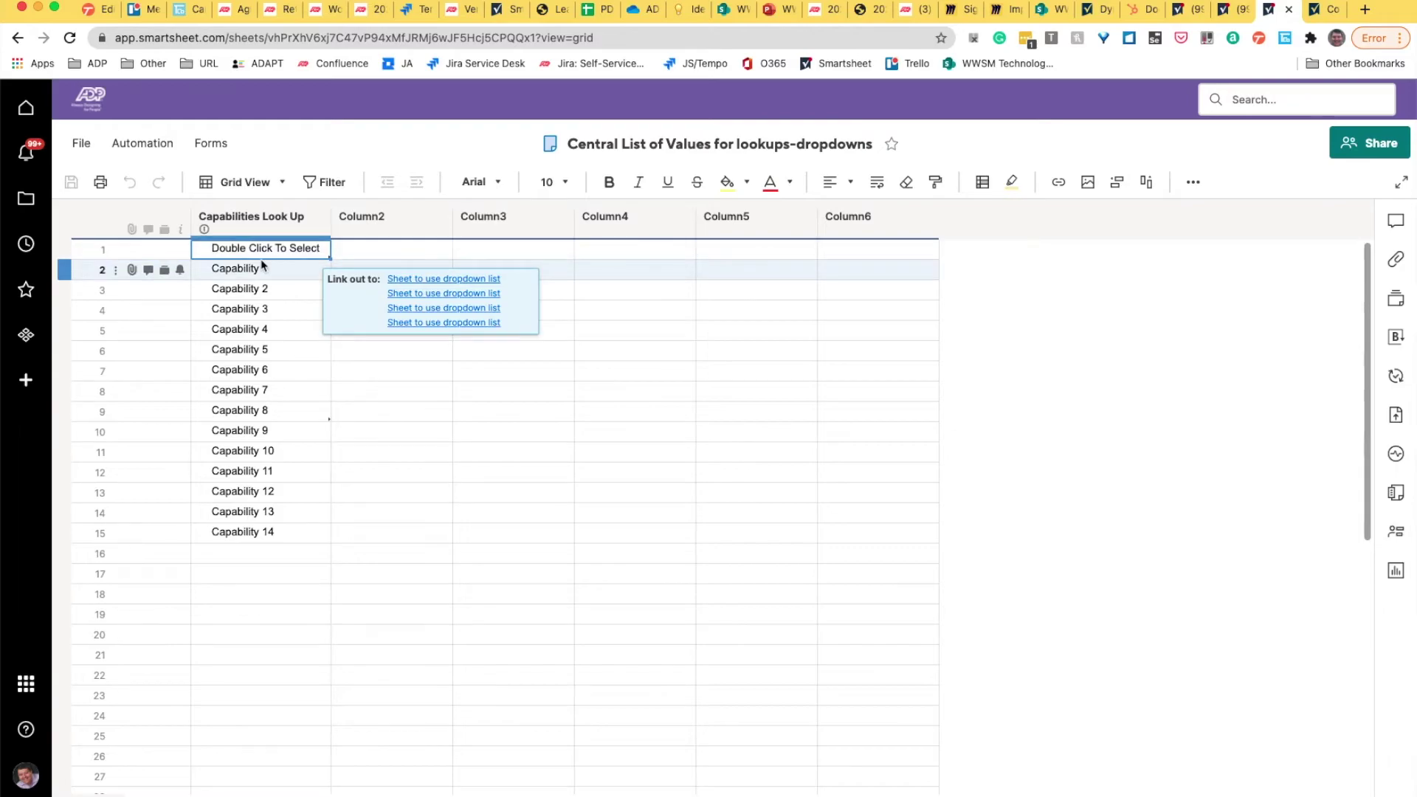
- Copy the 'Double Click To Select' cell and reopen the Sheet to use dropdown list
right_click(268, 252)
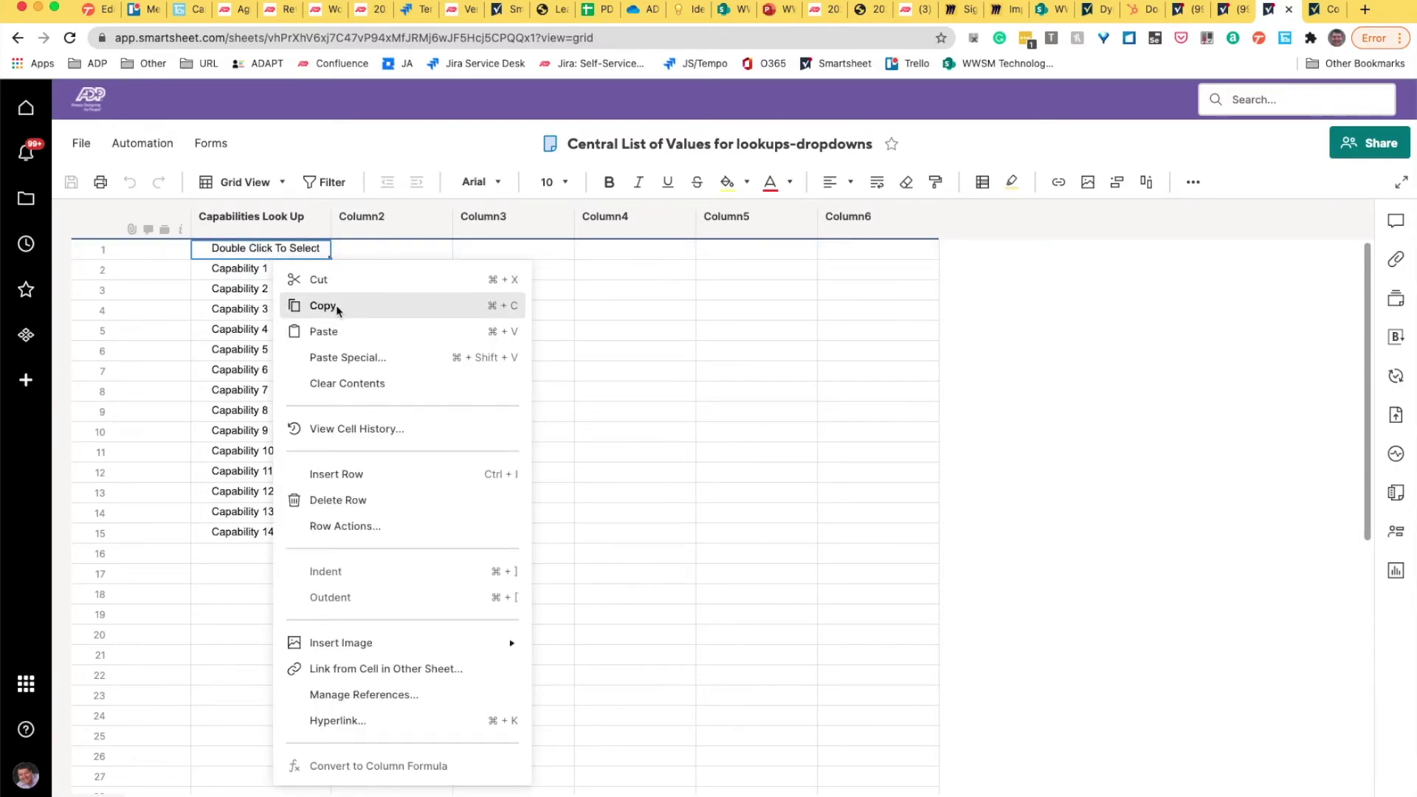
click(337, 308)
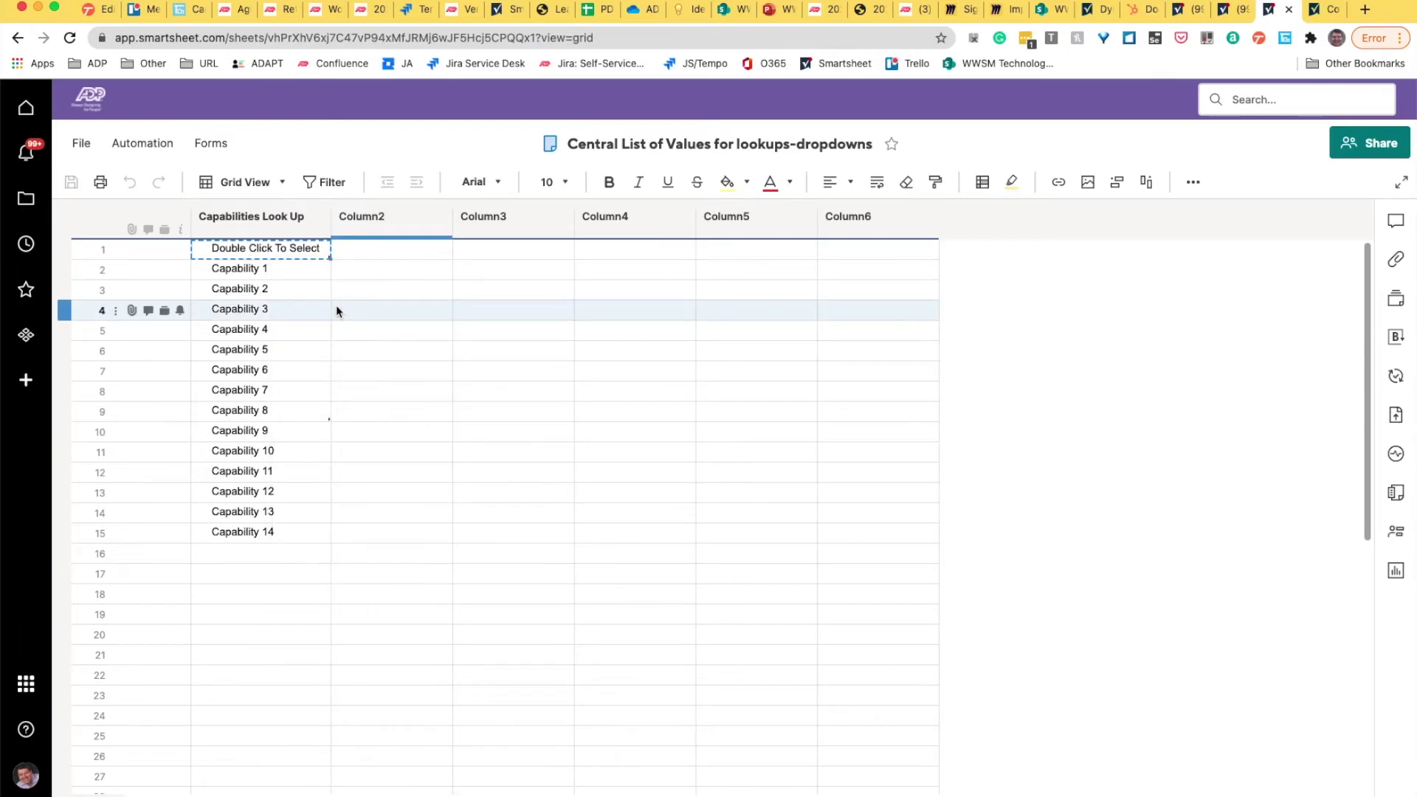
click(33, 207)
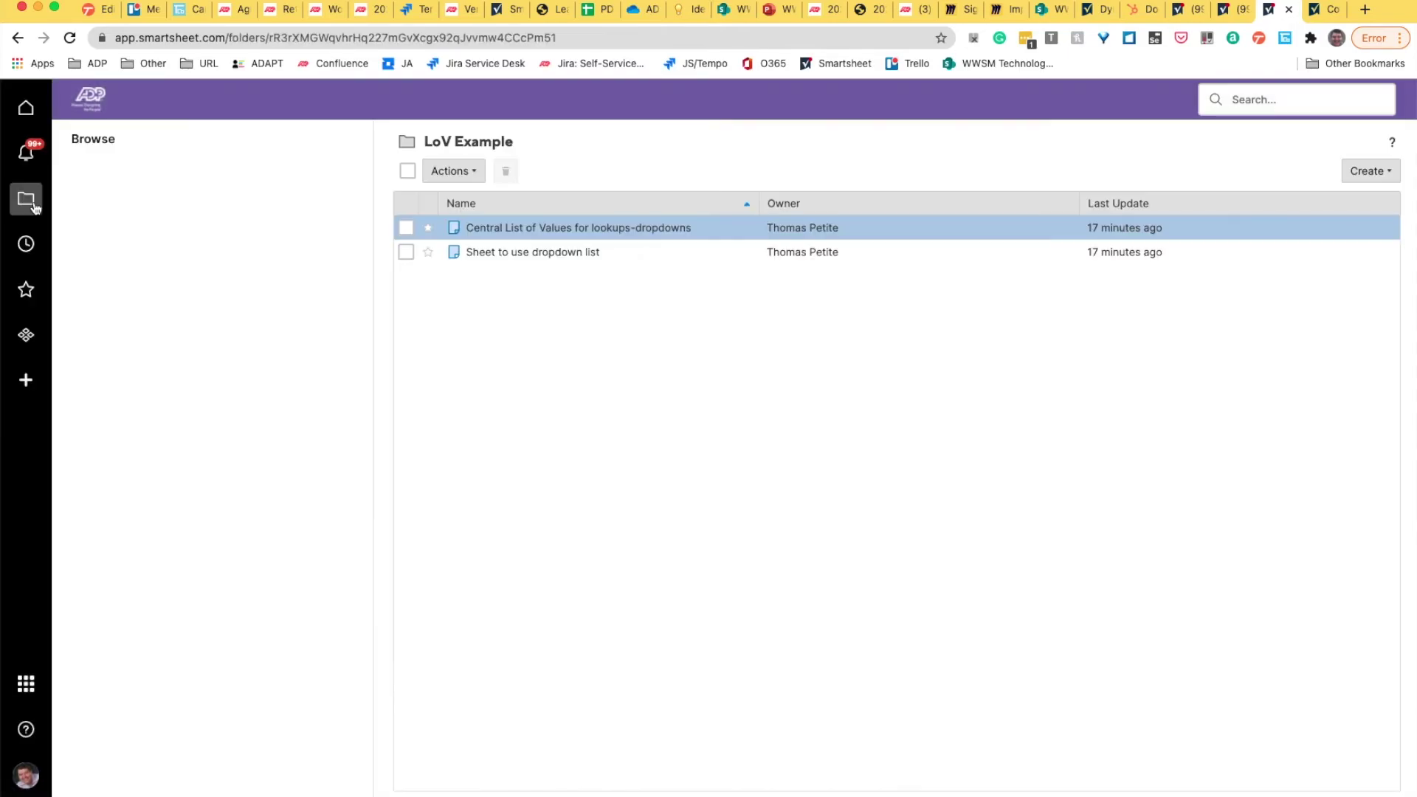
click(548, 253)
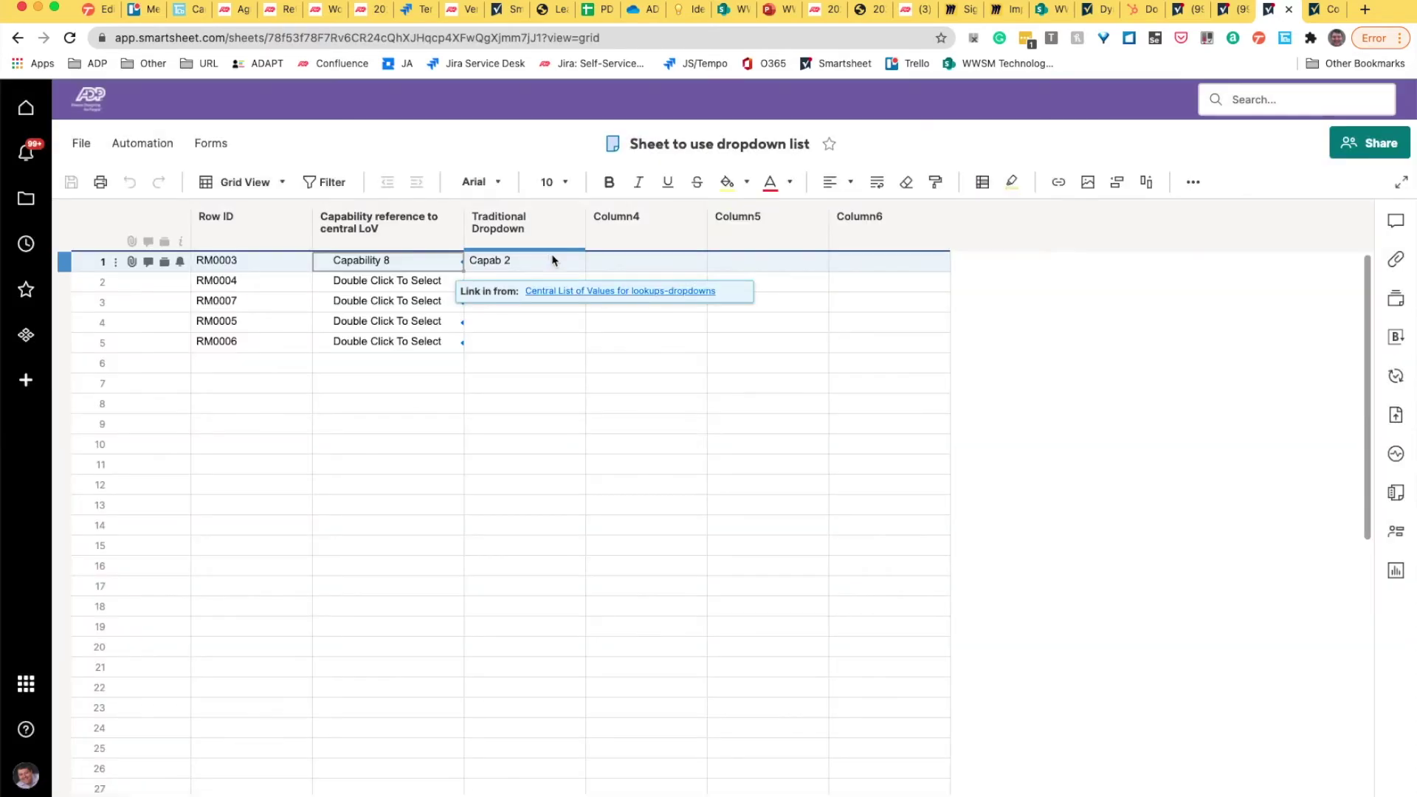
- Paste links to the copied 'Double Click To Select' cell into the row 6 and row 7 capability cells
click(417, 367)
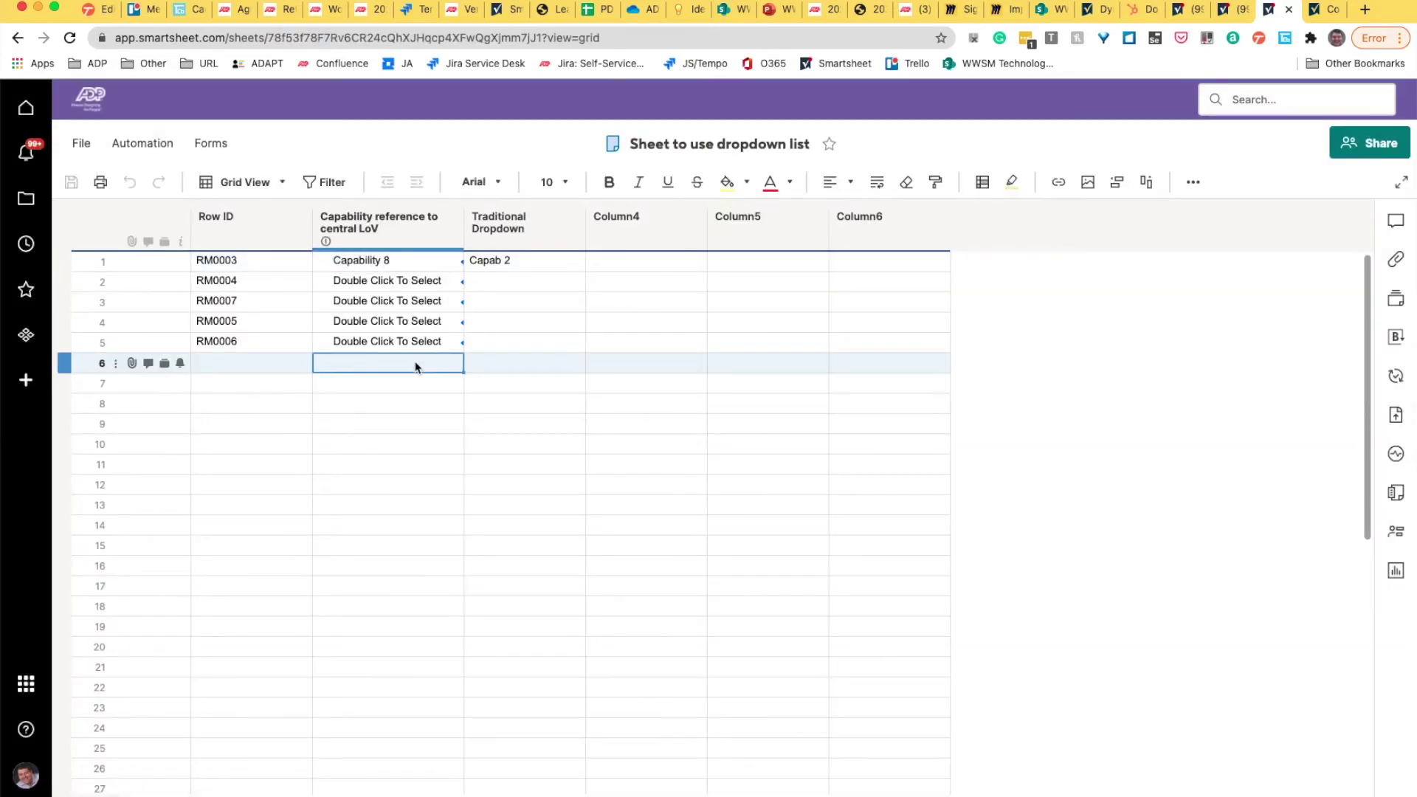
right_click(416, 367)
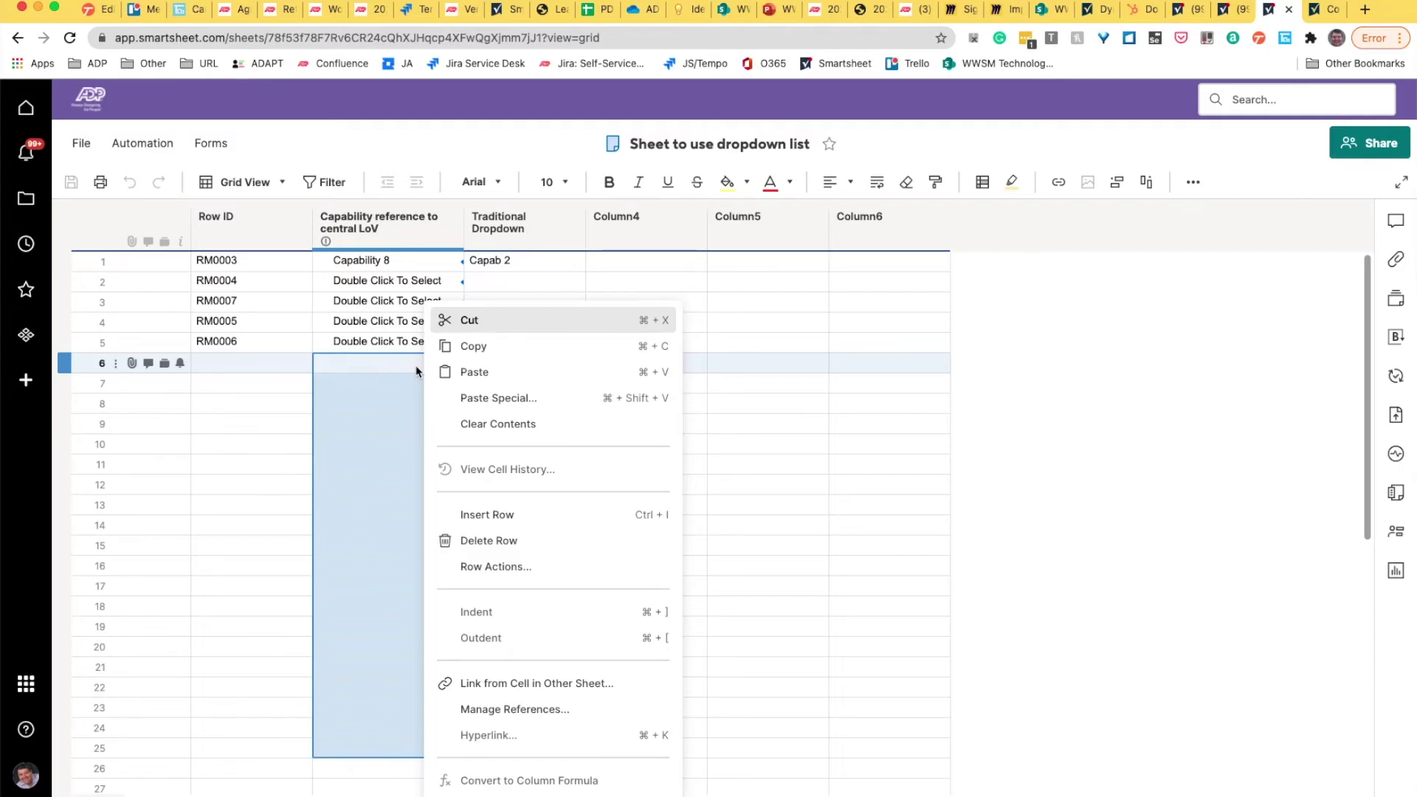
click(582, 482)
click(828, 521)
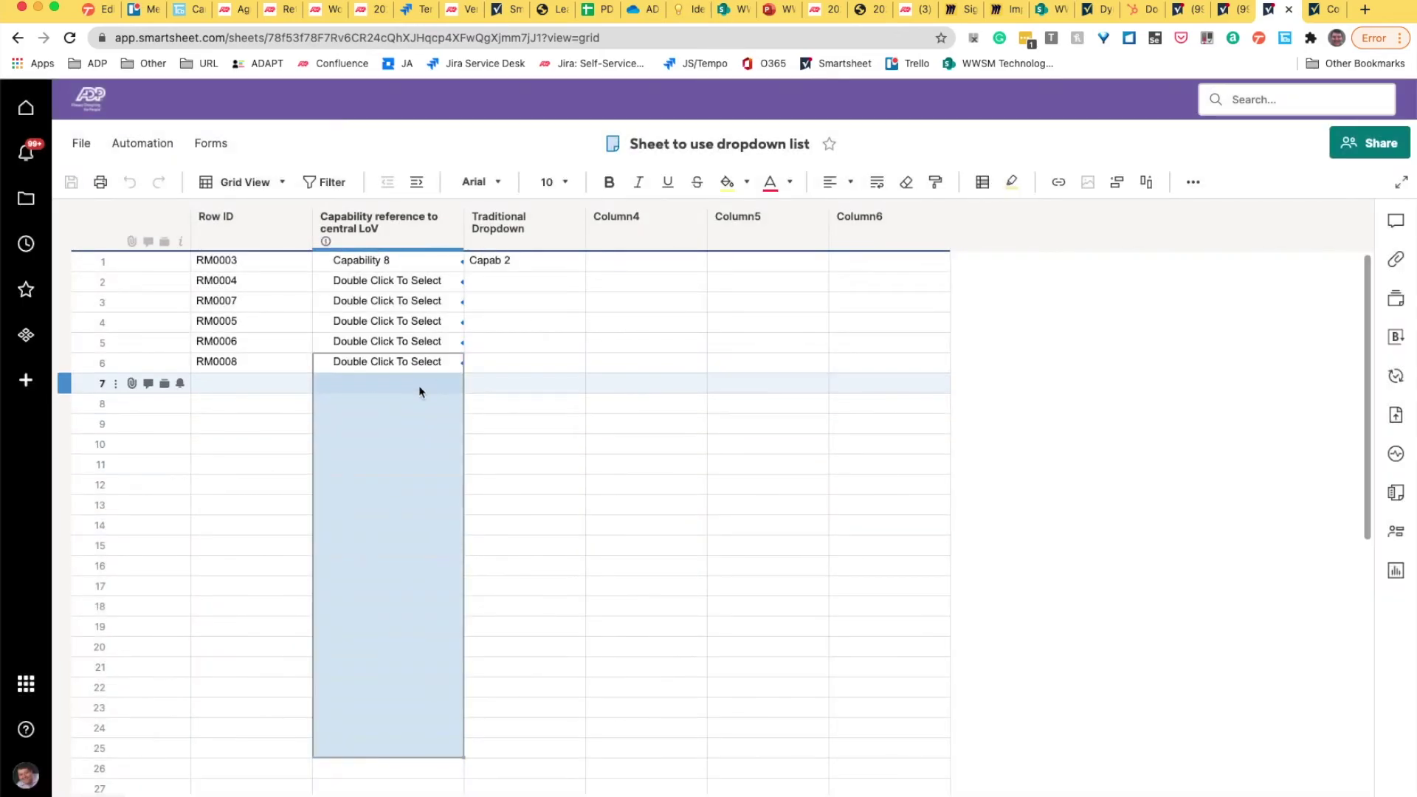
click(419, 385)
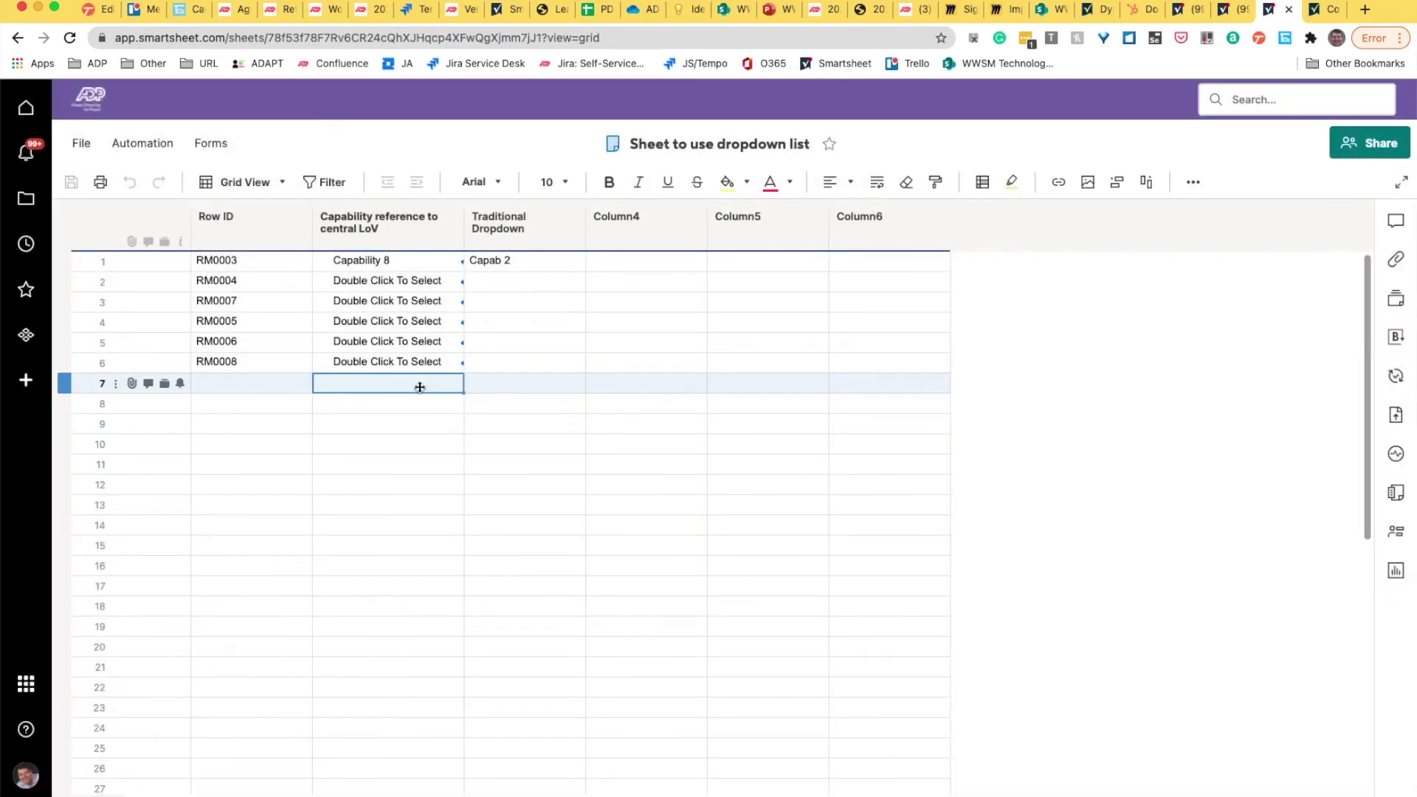
right_click(417, 387)
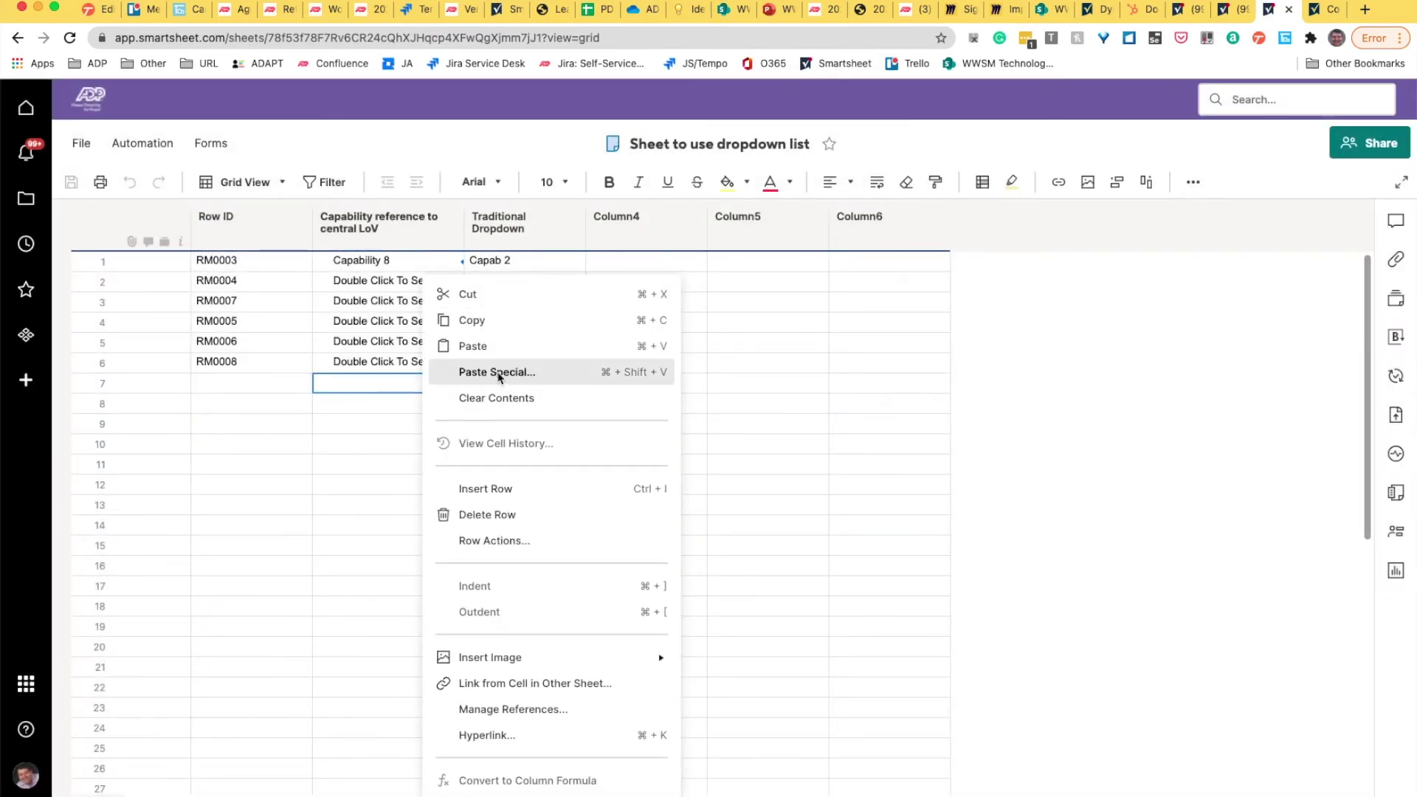
click(499, 374)
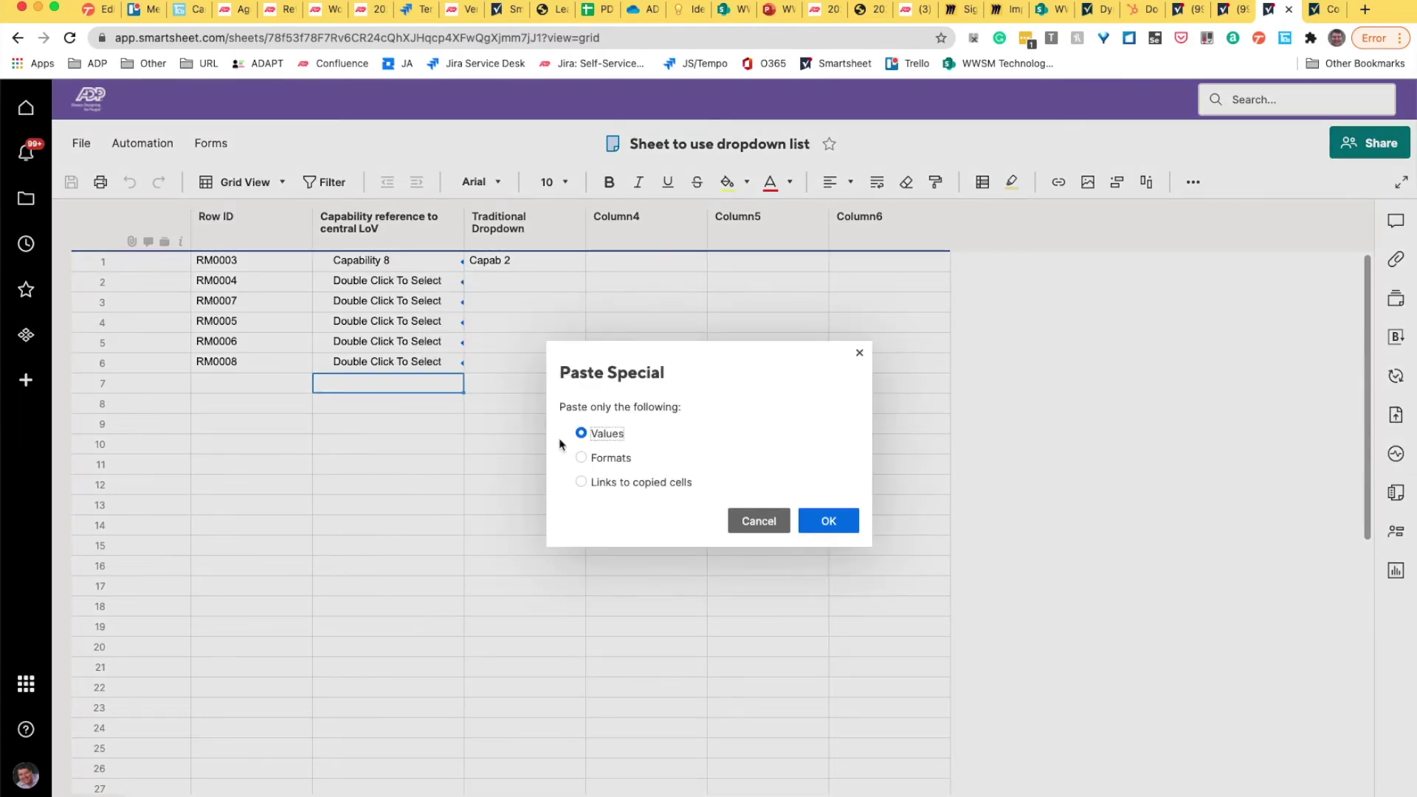
click(595, 483)
click(851, 535)
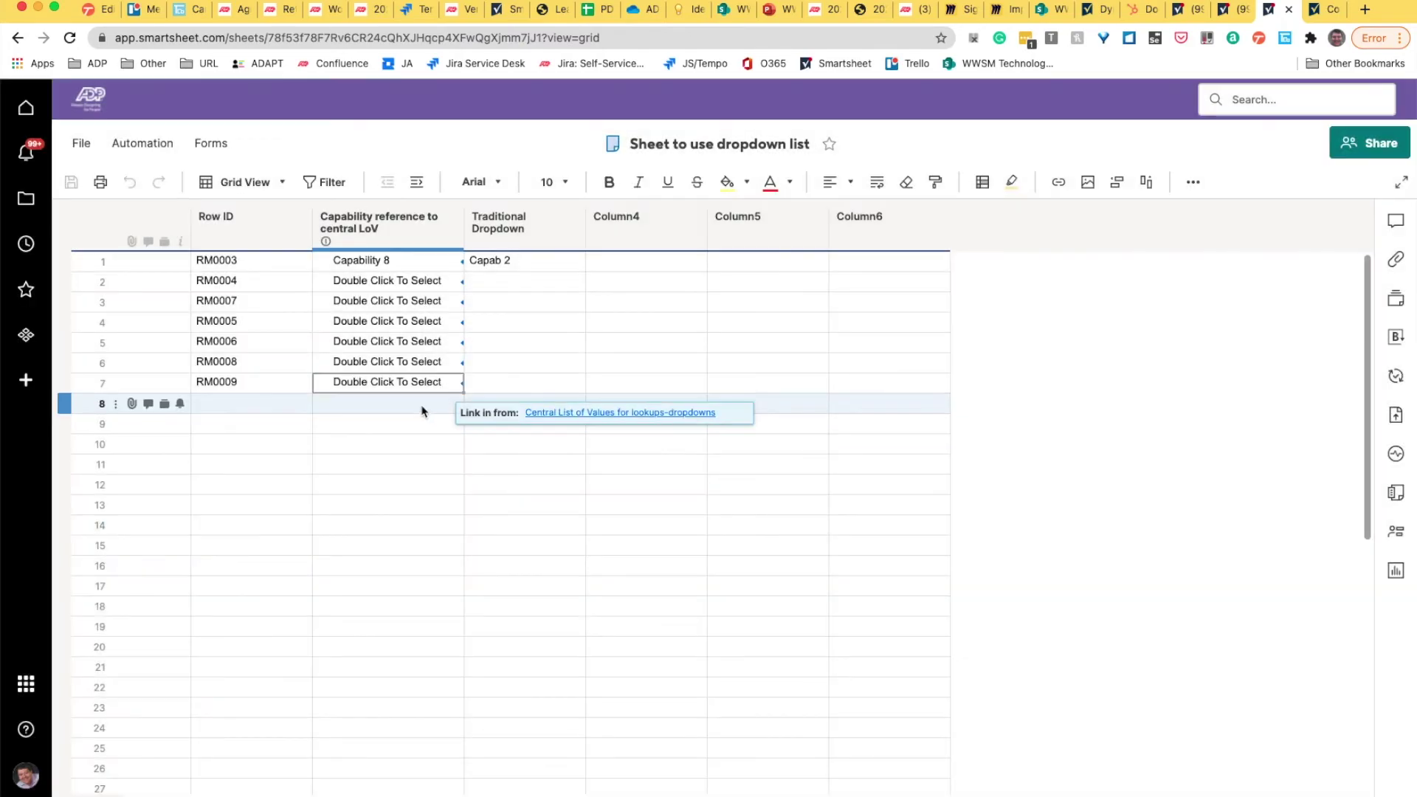
right_click(422, 408)
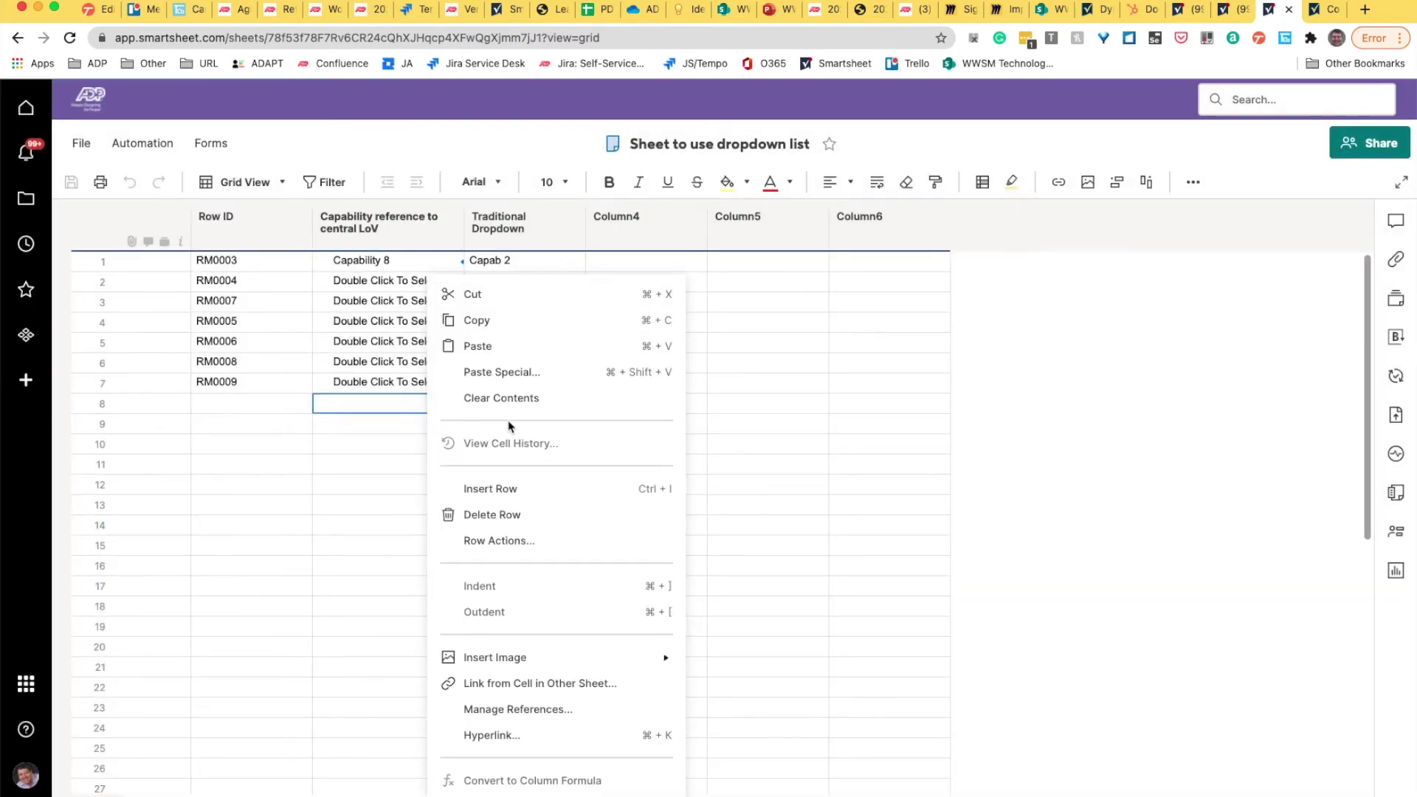
click(407, 461)
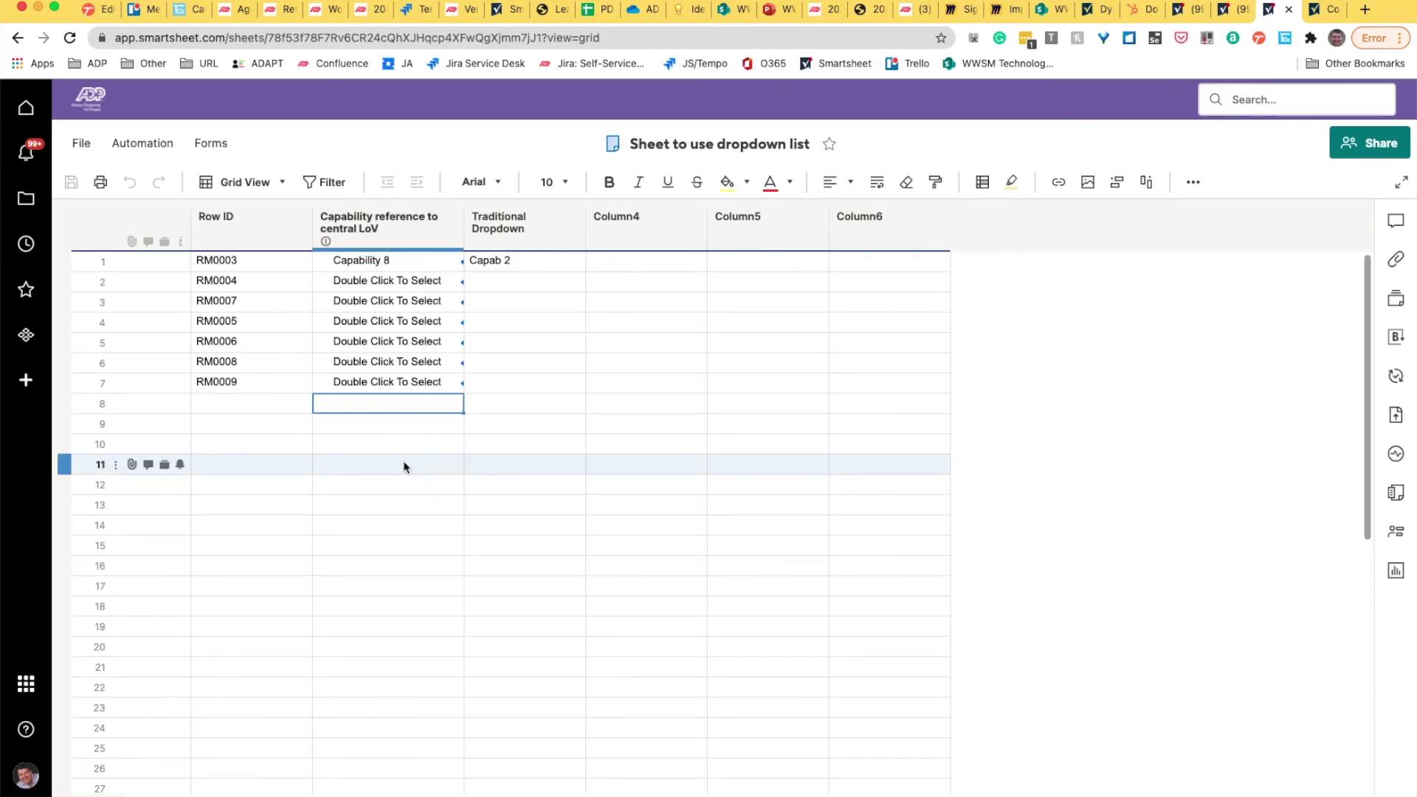